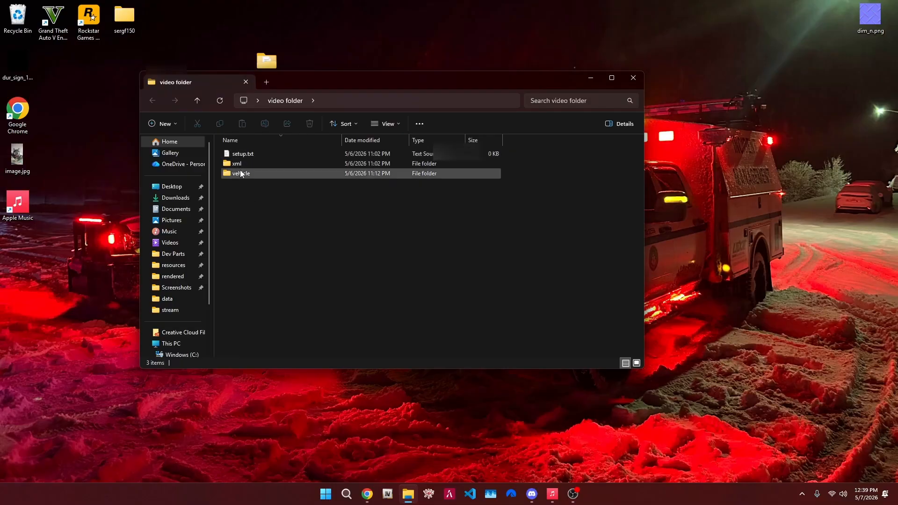
# Look through the xml and vehicle folders inside the video folder, checking the dodge charger 2020.z3d file
pyautogui.doubleClick(226, 163)
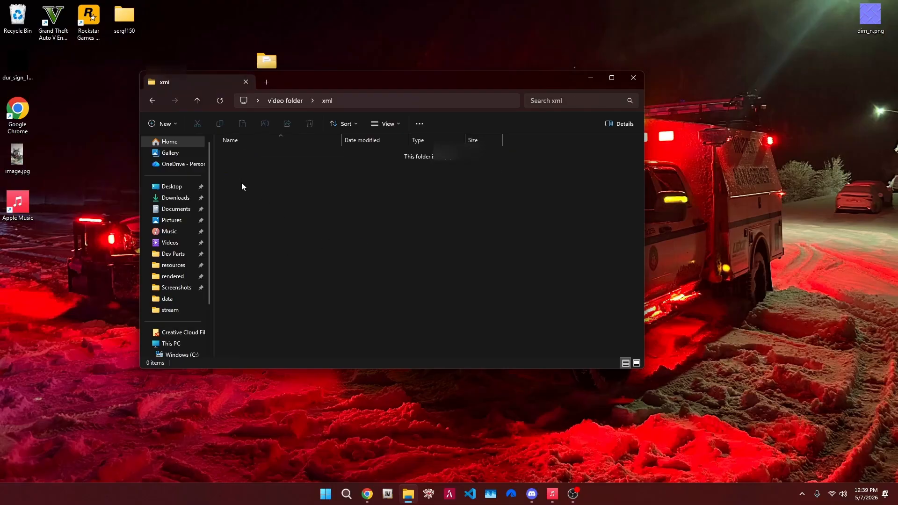
pyautogui.click(155, 103)
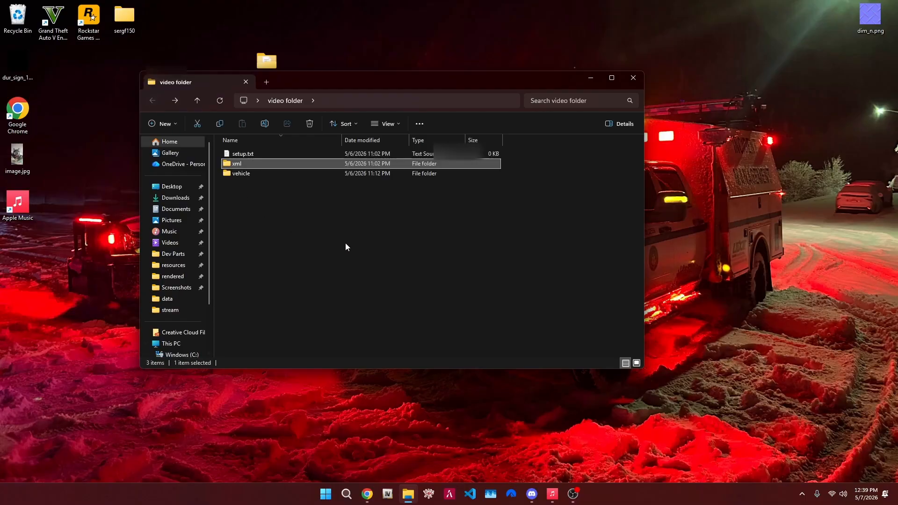
pyautogui.doubleClick(244, 173)
pyautogui.moveTo(338, 248); pyautogui.dragTo(269, 156)
pyautogui.click(263, 186)
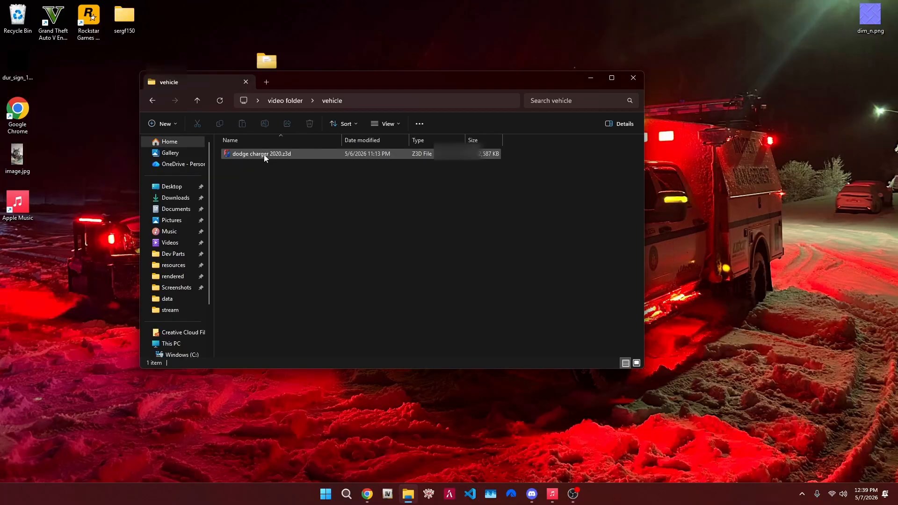
pyautogui.moveTo(270, 179); pyautogui.dragTo(253, 158)
pyautogui.click(254, 180)
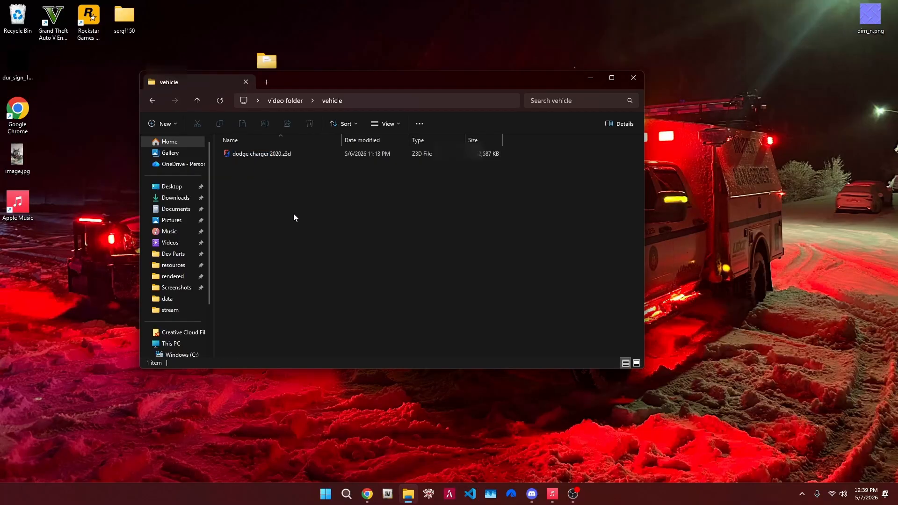
# Switch to Chrome and view the 2018 Dodge Charger Pursuit and SoundOff Signal nFORCE/nROADS lightbar download pages
pyautogui.click(366, 494)
pyautogui.click(182, 8)
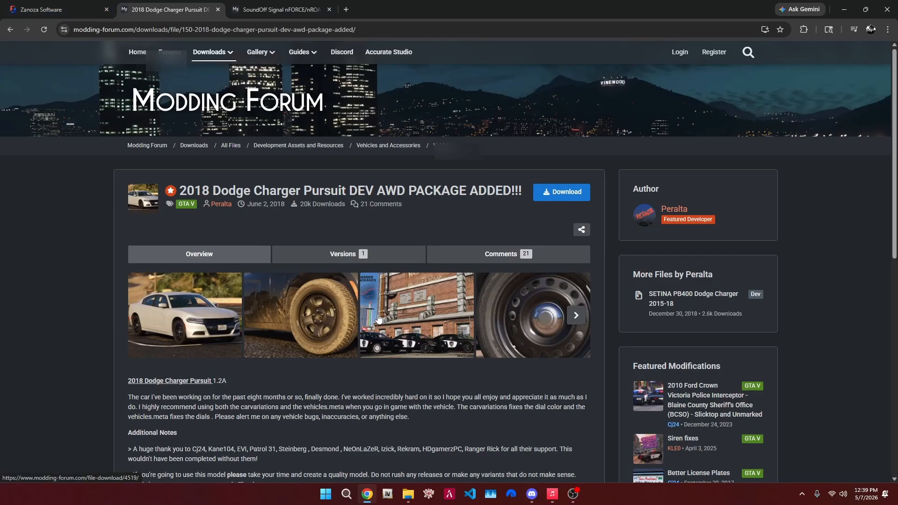
pyautogui.hotkey('ctrl', 'Tab')
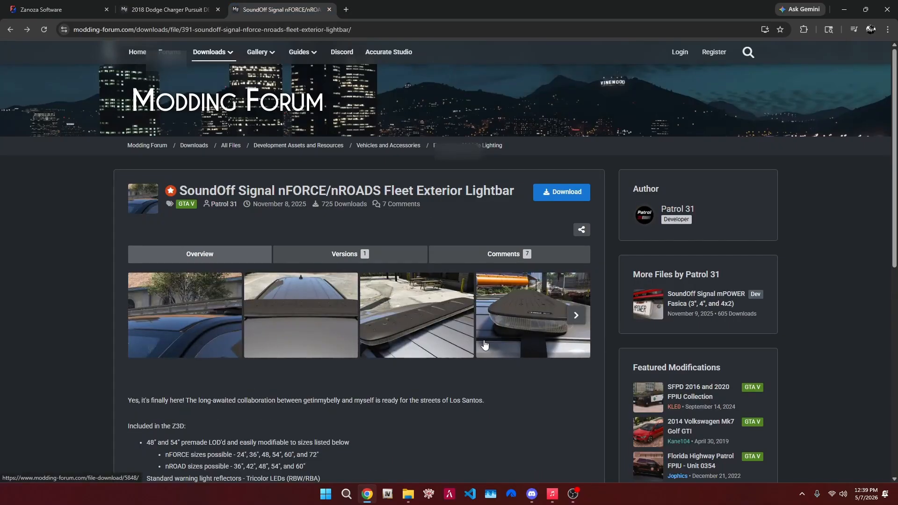
# View the ZModeler3 website's download section and compare its 32-bit and 64-bit options
pyautogui.click(69, 5)
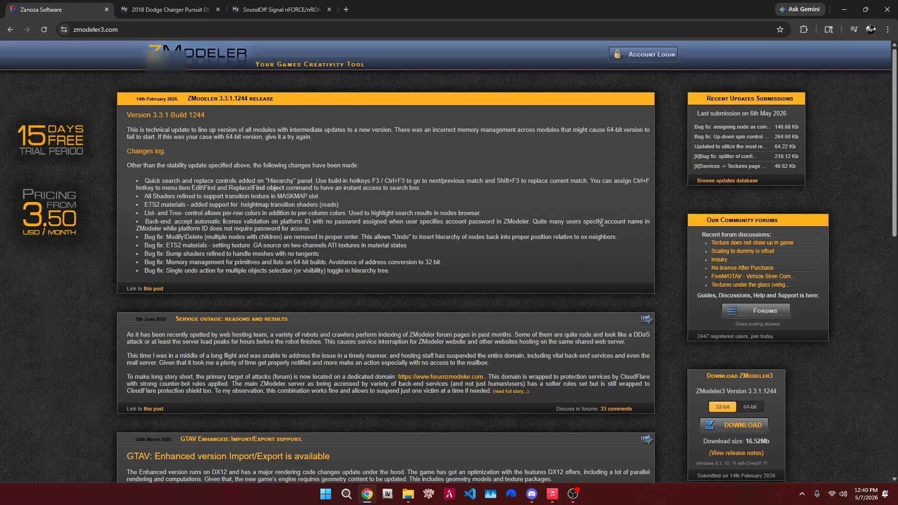
pyautogui.scroll(-2, 603, 212)
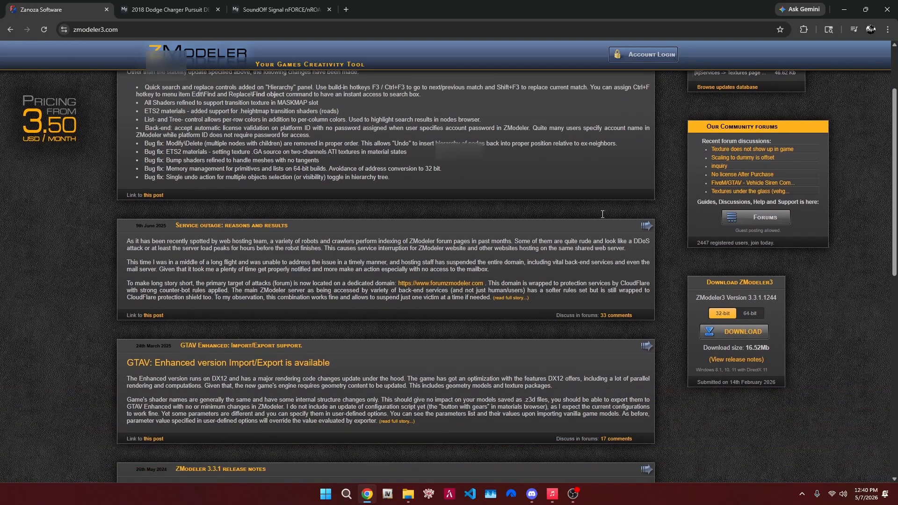
pyautogui.click(749, 318)
pyautogui.click(724, 316)
pyautogui.click(749, 316)
pyautogui.click(725, 316)
pyautogui.click(749, 316)
pyautogui.click(726, 316)
pyautogui.scroll(2, 641, 295)
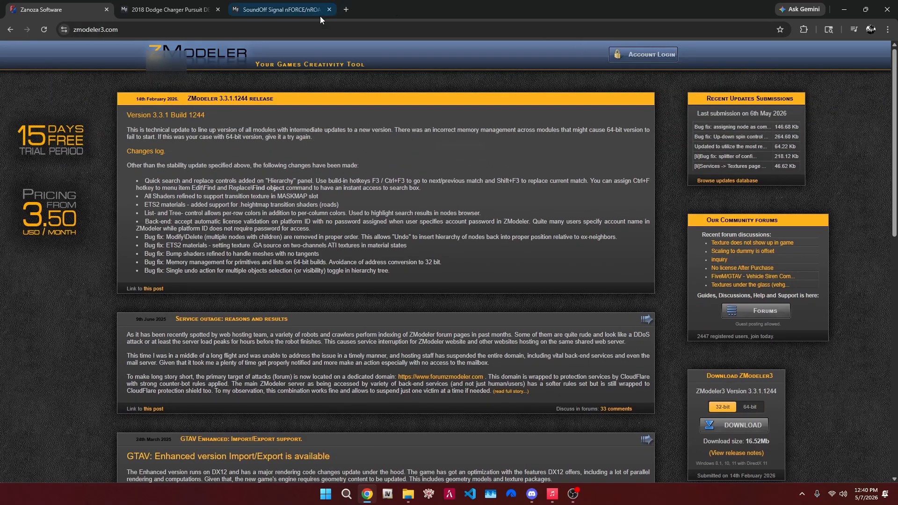
# Enter the ZModeler3 online account and view the form for adding a new platform and the license list
pyautogui.moveTo(612, 53); pyautogui.dragTo(642, 51)
pyautogui.click(643, 54)
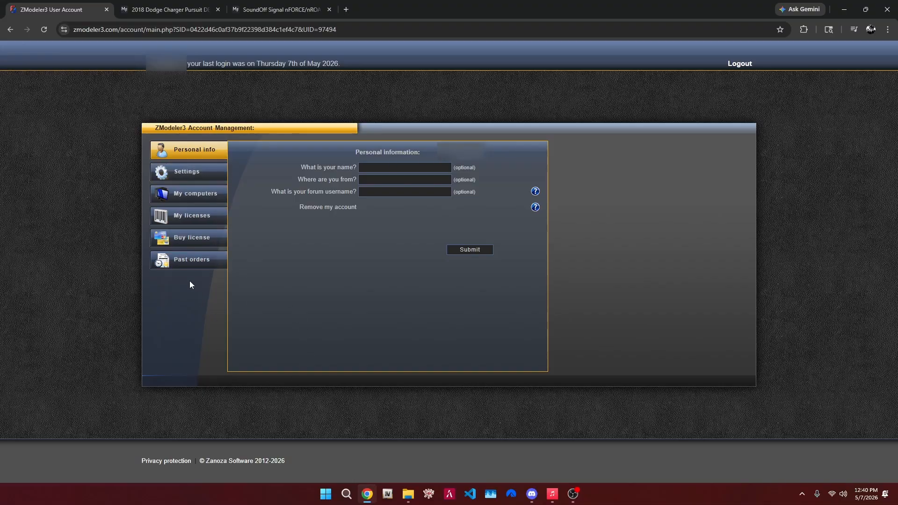
pyautogui.click(180, 194)
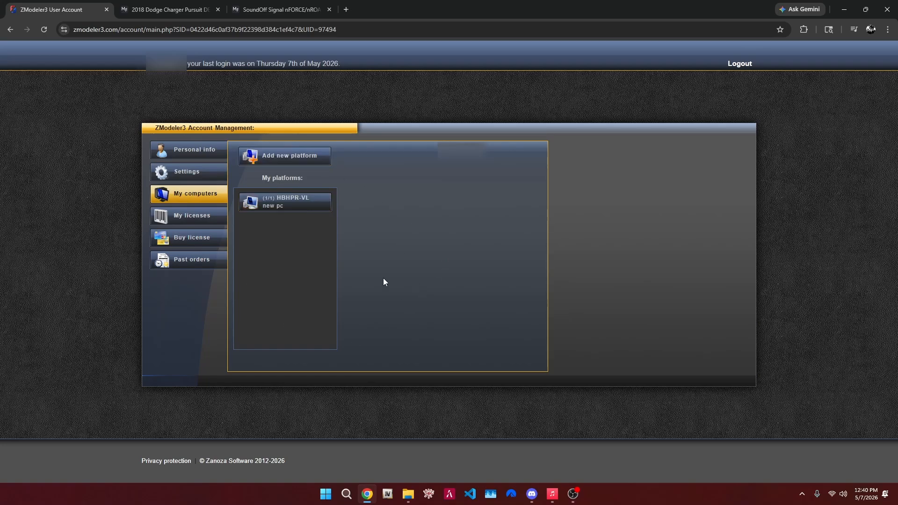
pyautogui.click(286, 159)
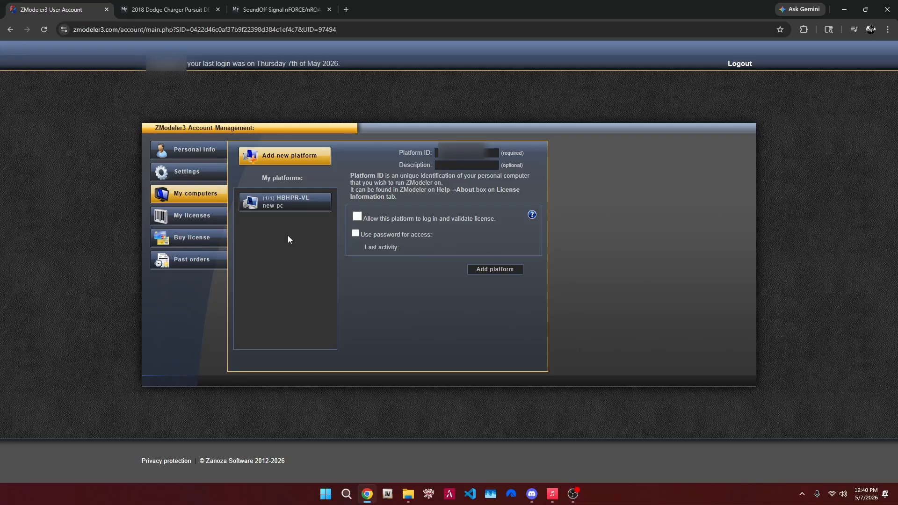
pyautogui.click(200, 221)
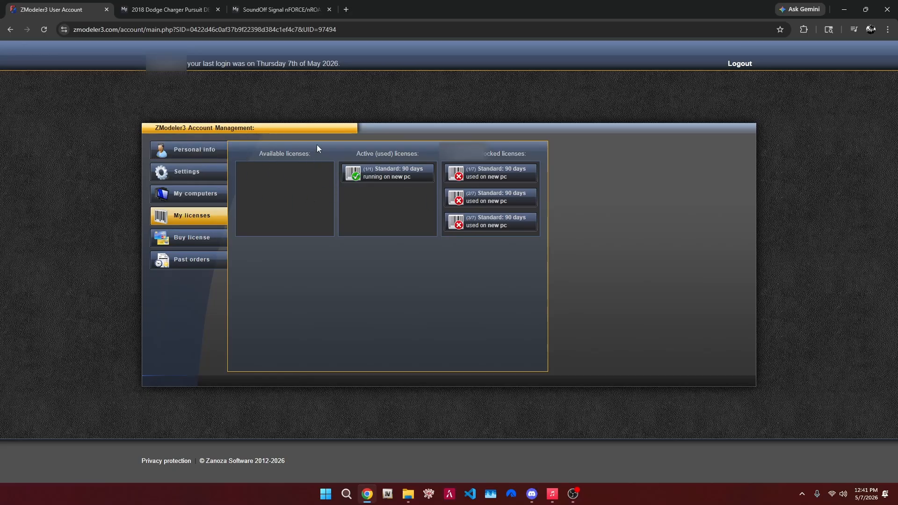
# In the license order form, accept the terms, choose AMERICA as region, and examine the available license periods and prices
pyautogui.click(190, 239)
pyautogui.click(342, 318)
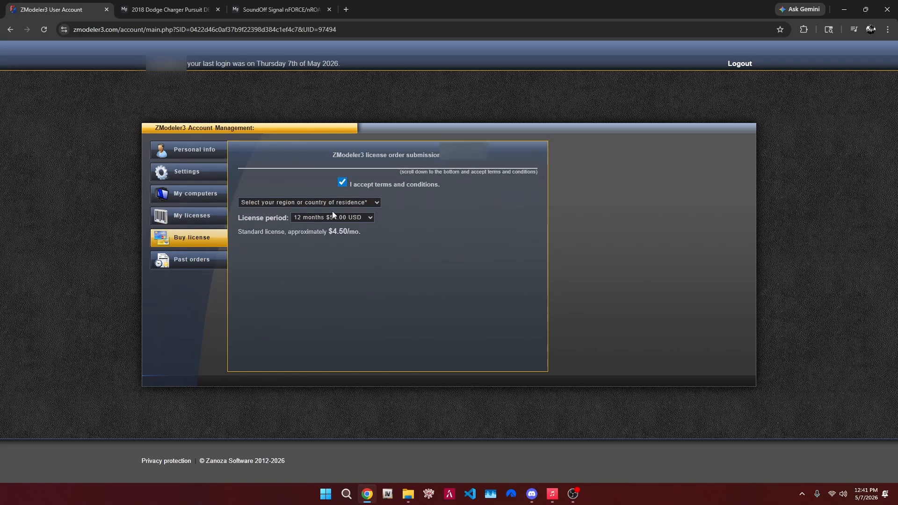
pyautogui.click(319, 203)
pyautogui.click(279, 224)
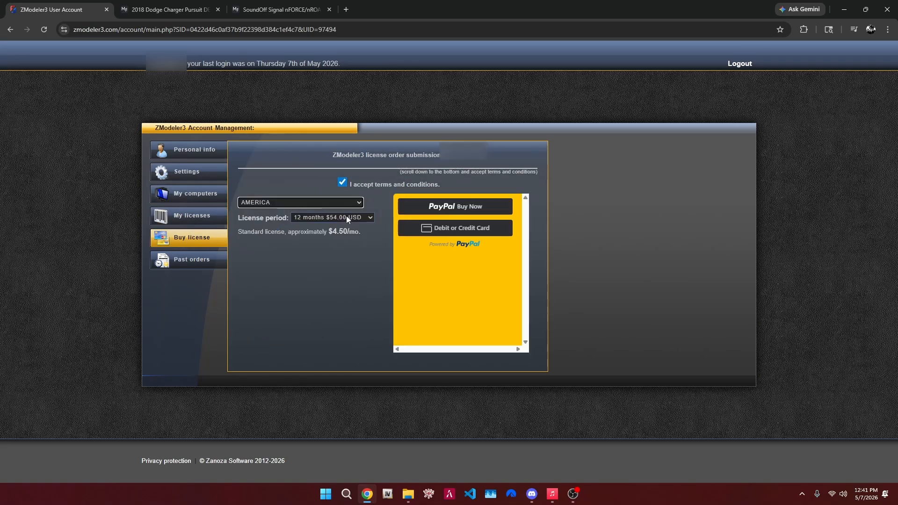
pyautogui.click(346, 216)
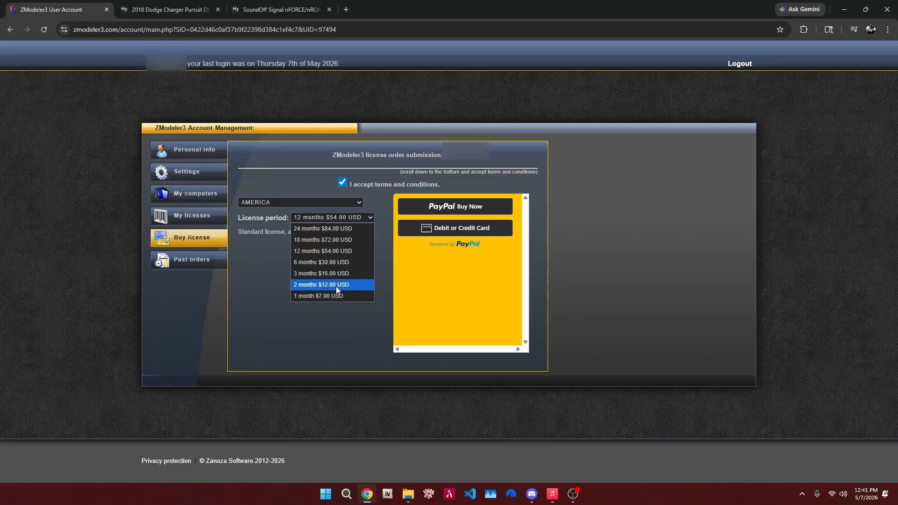
pyautogui.click(362, 217)
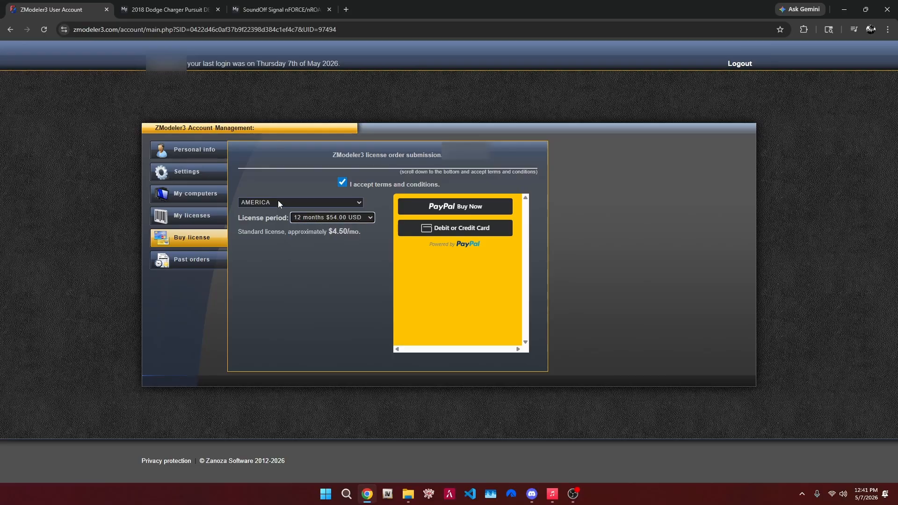
pyautogui.click(321, 216)
pyautogui.click(321, 216)
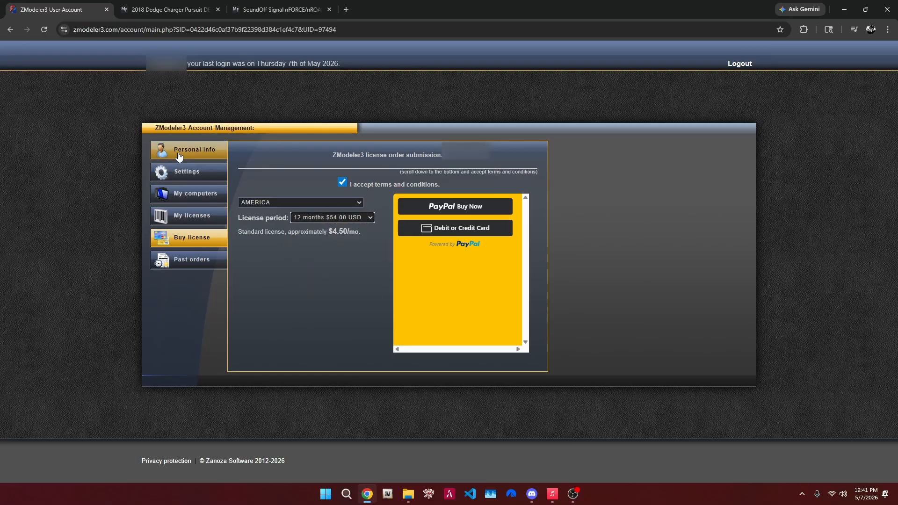
pyautogui.click(316, 217)
pyautogui.click(312, 217)
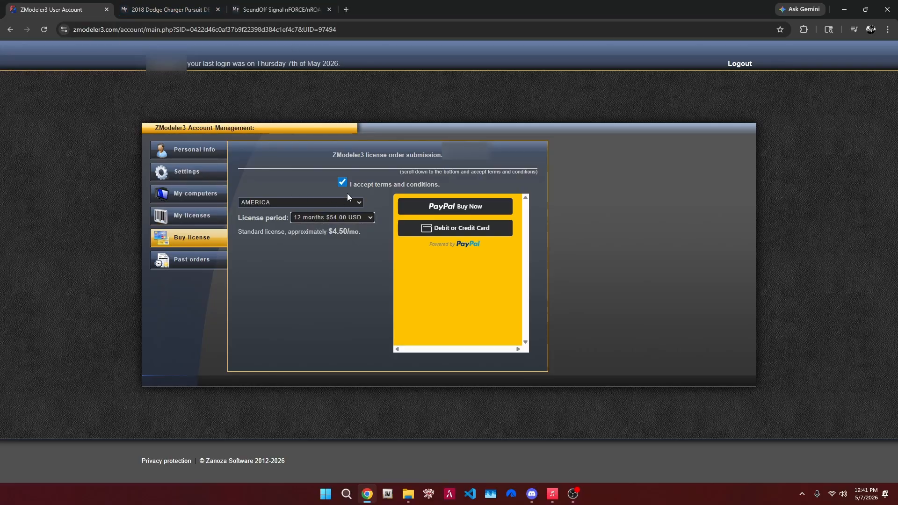
# Review the account's licenses and the access settings of the registered "new pc" platform
pyautogui.click(190, 203)
pyautogui.click(191, 216)
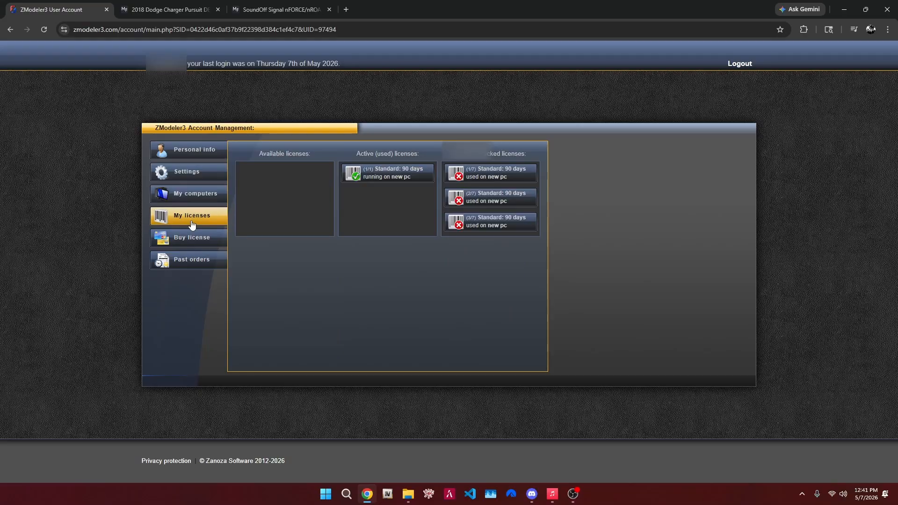
pyautogui.click(177, 200)
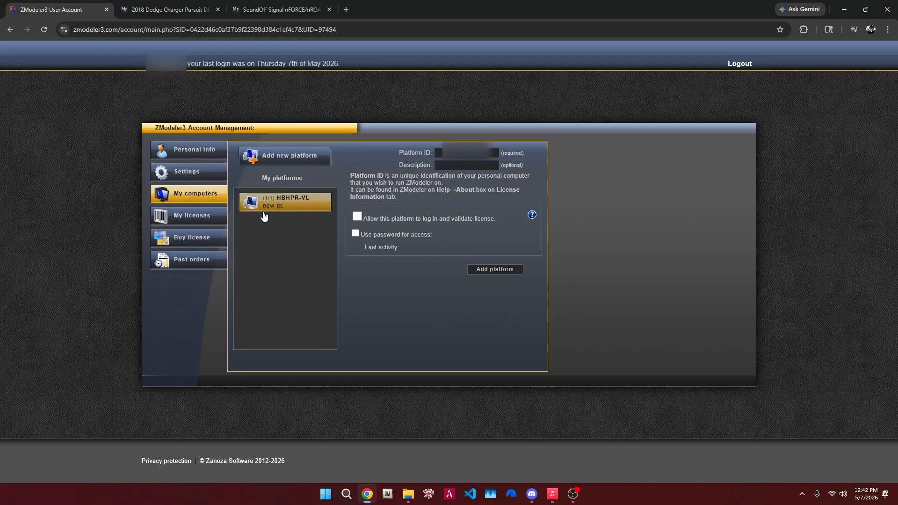
pyautogui.click(275, 203)
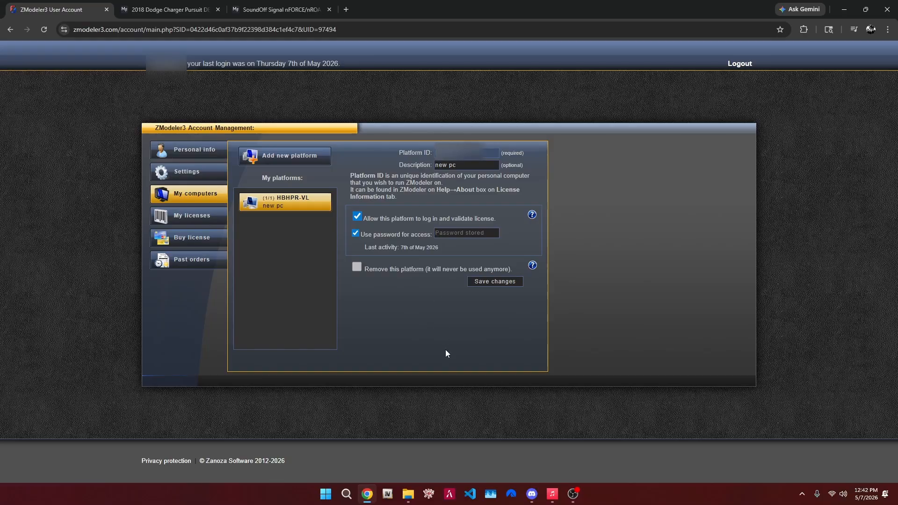
# Search Windows for zModeler3 and launch the program
pyautogui.click(347, 494)
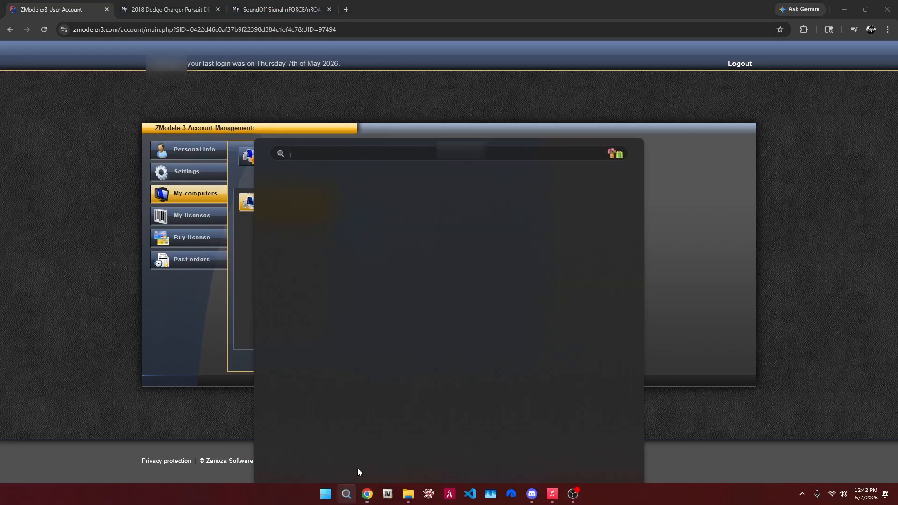
pyautogui.write('zModeler3')
pyautogui.click(305, 153)
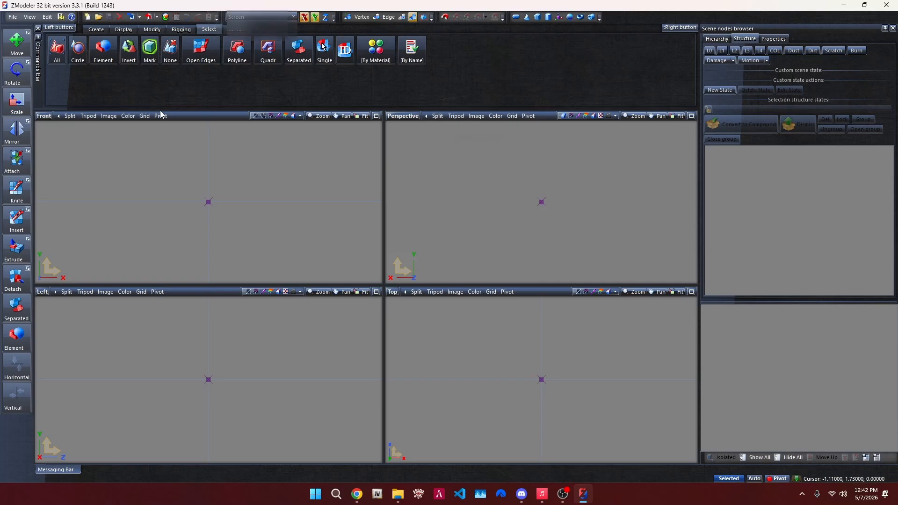
# Review the license information and online account setup in the program's About dialog, and close it
pyautogui.click(72, 17)
pyautogui.click(520, 84)
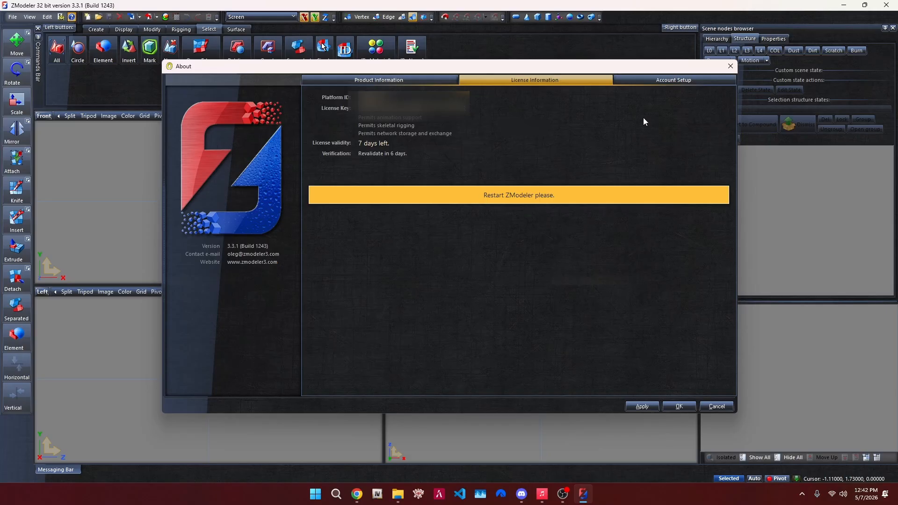
pyautogui.click(673, 80)
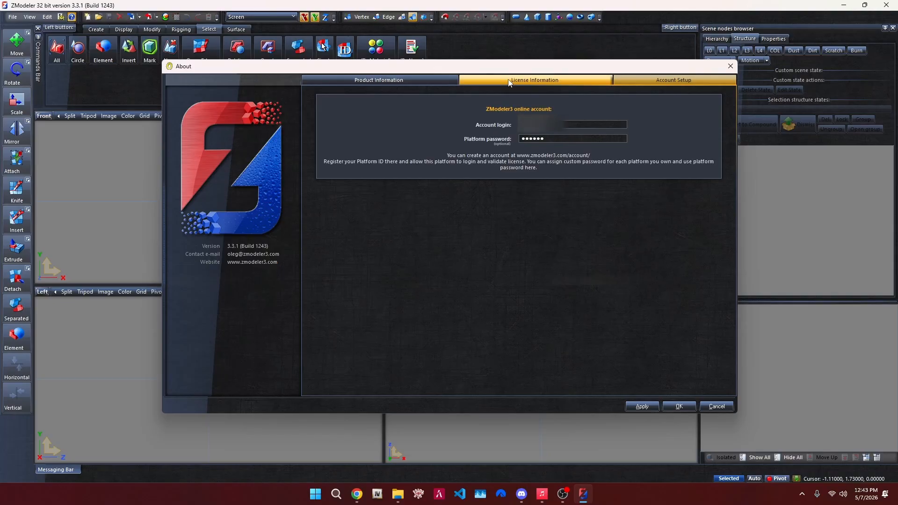
pyautogui.click(664, 407)
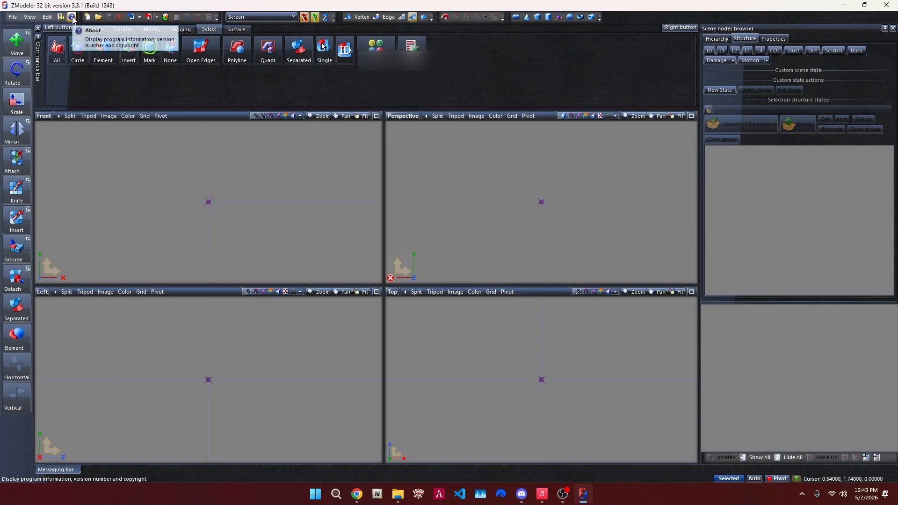
pyautogui.click(72, 19)
pyautogui.click(537, 82)
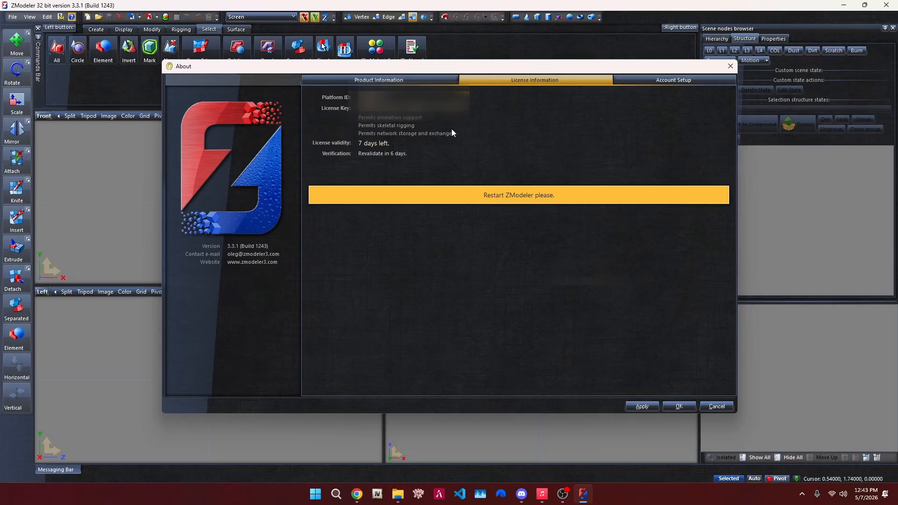
pyautogui.click(730, 66)
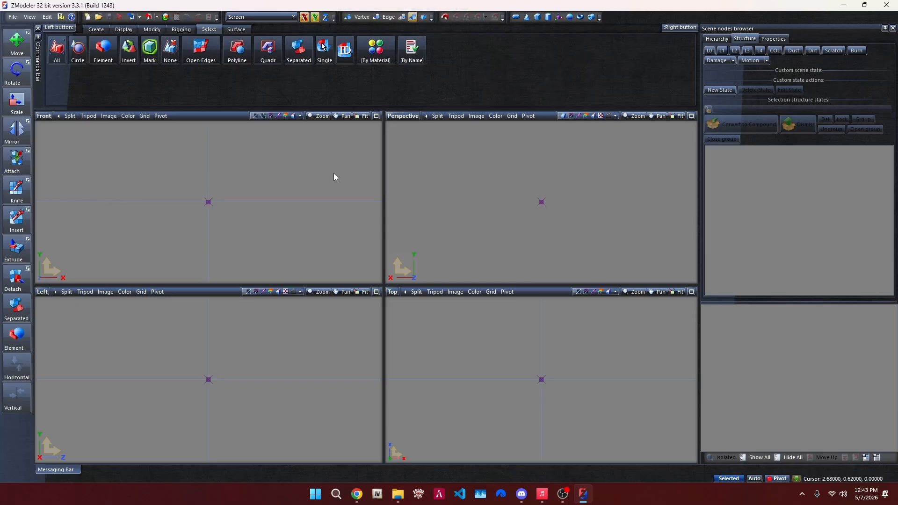
# Open dodge charger 2020.z3d from the vehicle folder
pyautogui.click(12, 17)
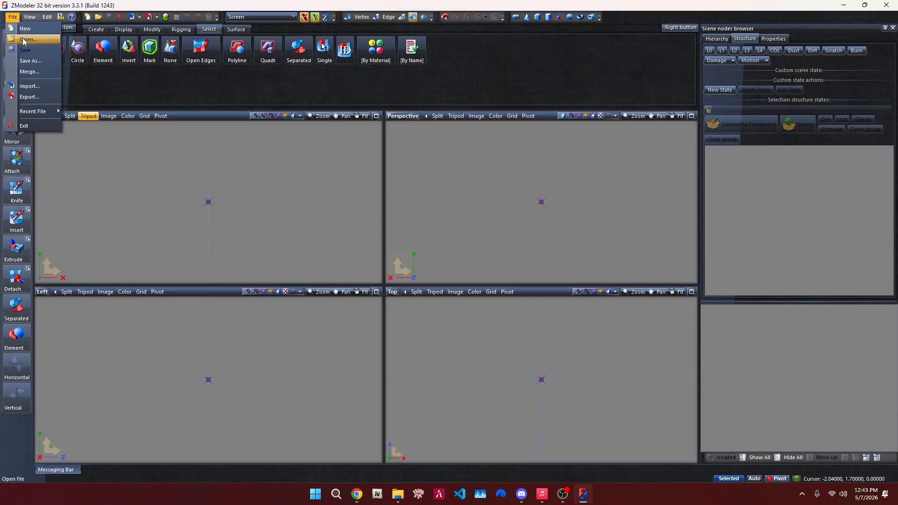
pyautogui.click(25, 42)
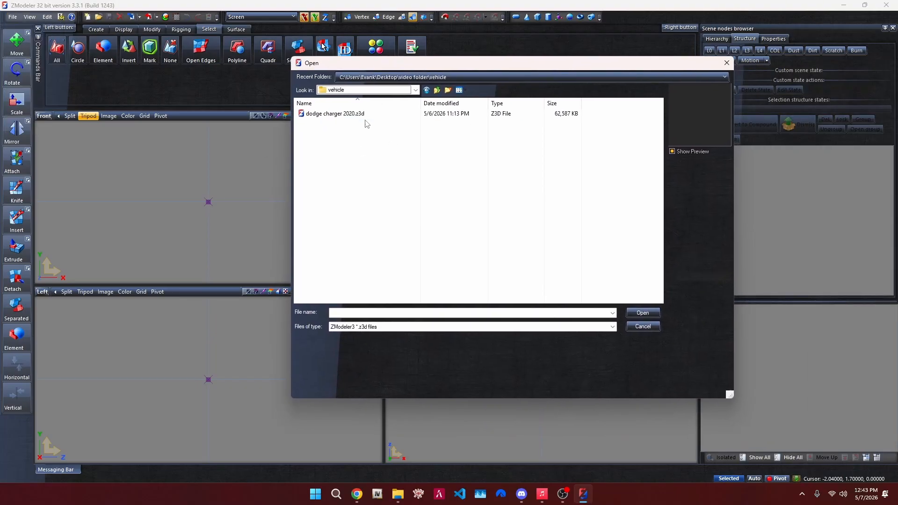
pyautogui.click(361, 114)
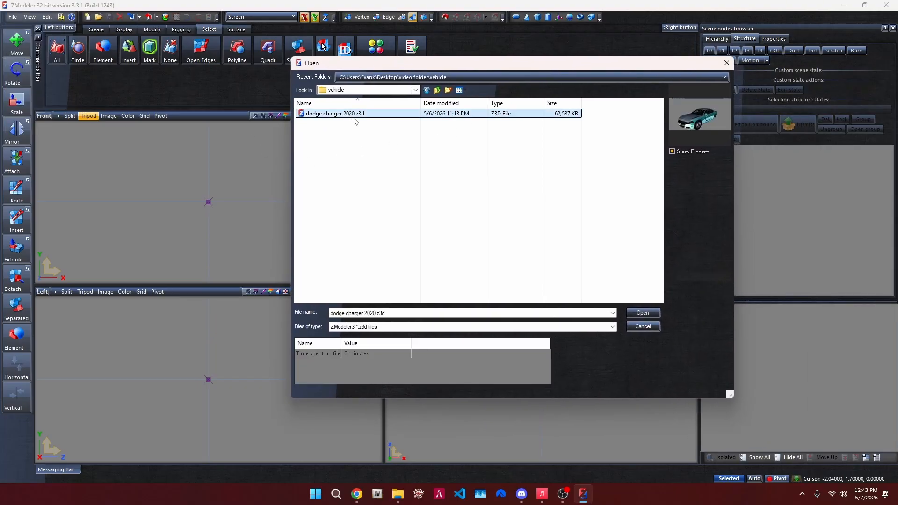
pyautogui.click(642, 312)
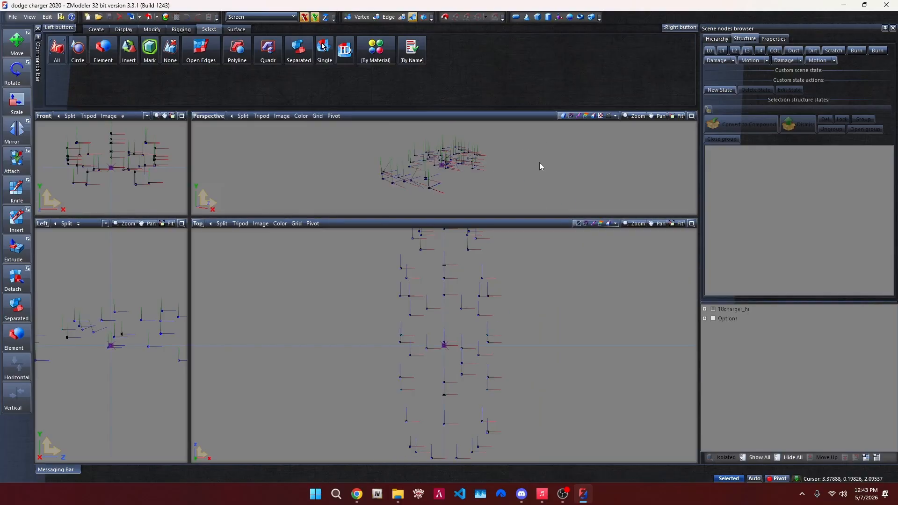
# Resize the viewports so Perspective fills most of the workspace beside a narrow full-height Front view
pyautogui.moveTo(190, 217); pyautogui.dragTo(297, 303)
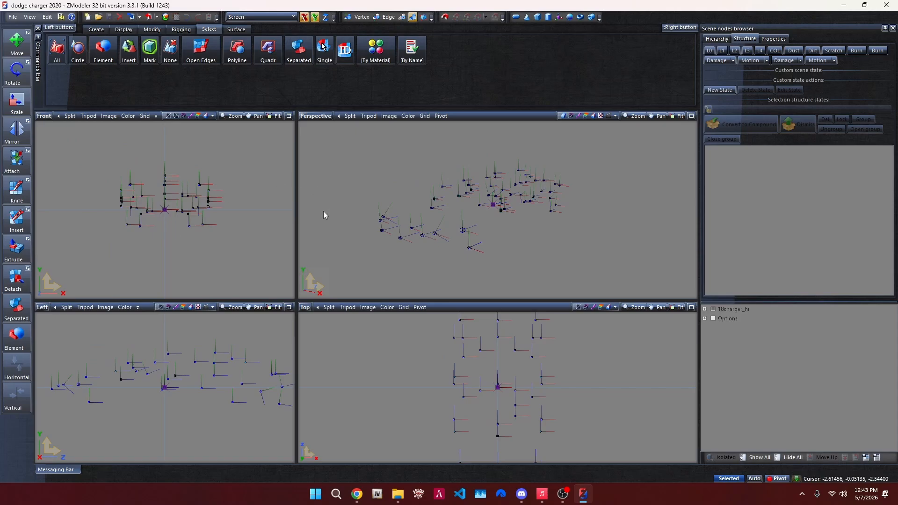
pyautogui.moveTo(296, 301); pyautogui.dragTo(190, 463)
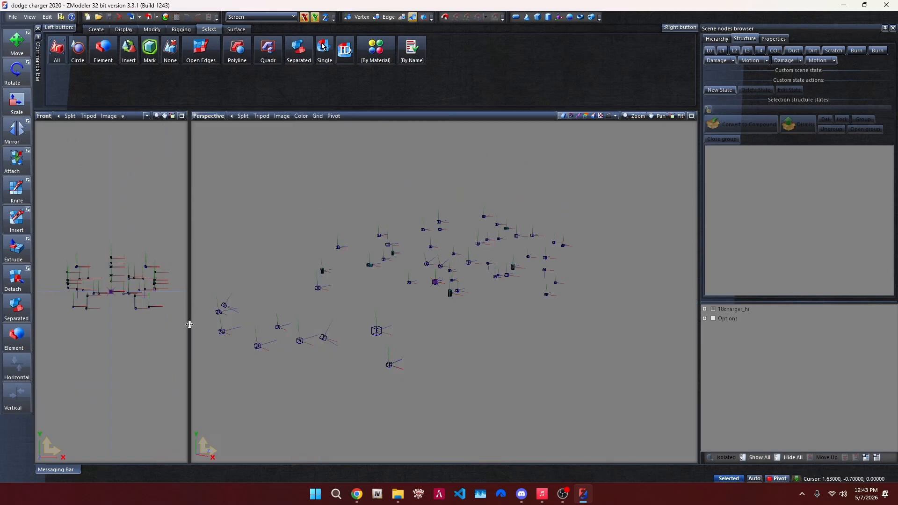
# Split the top-level layout into four crossing panes and resize them to roughly equal sizes
pyautogui.moveTo(323, 317); pyautogui.dragTo(347, 322)
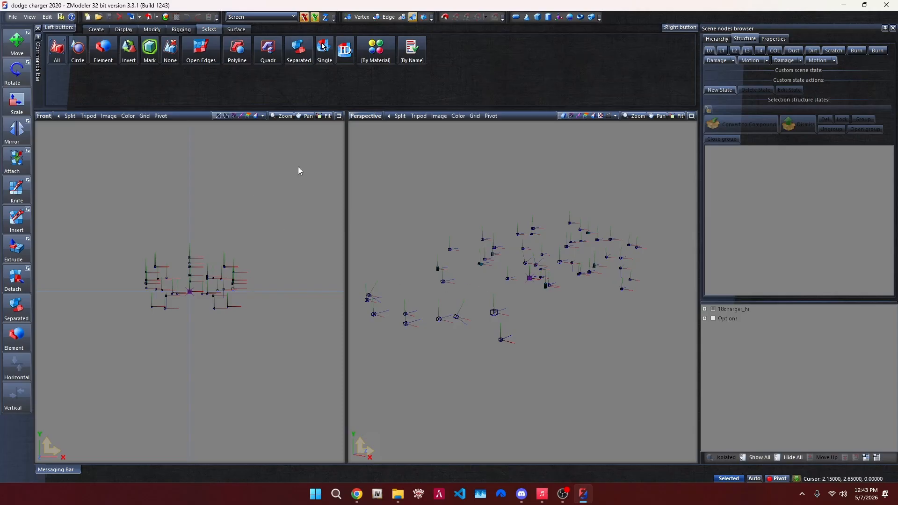
pyautogui.click(29, 17)
pyautogui.moveTo(61, 60)
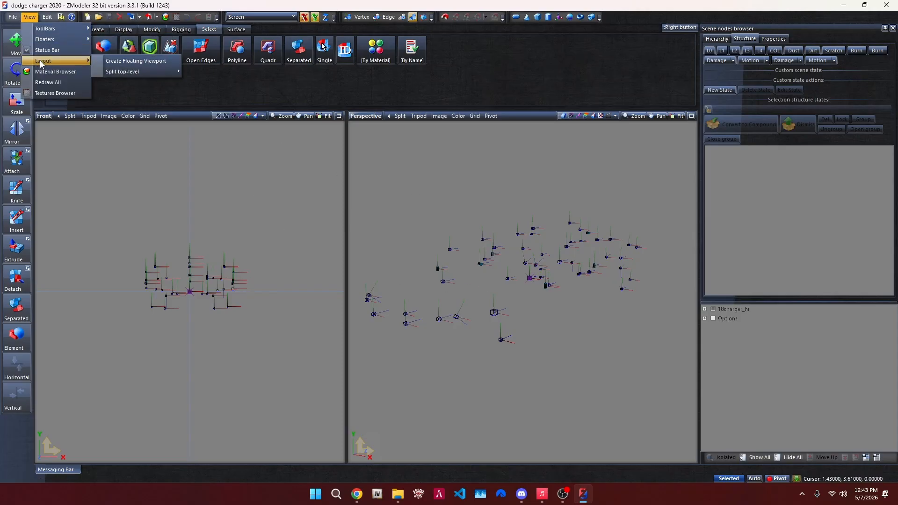
pyautogui.moveTo(123, 73)
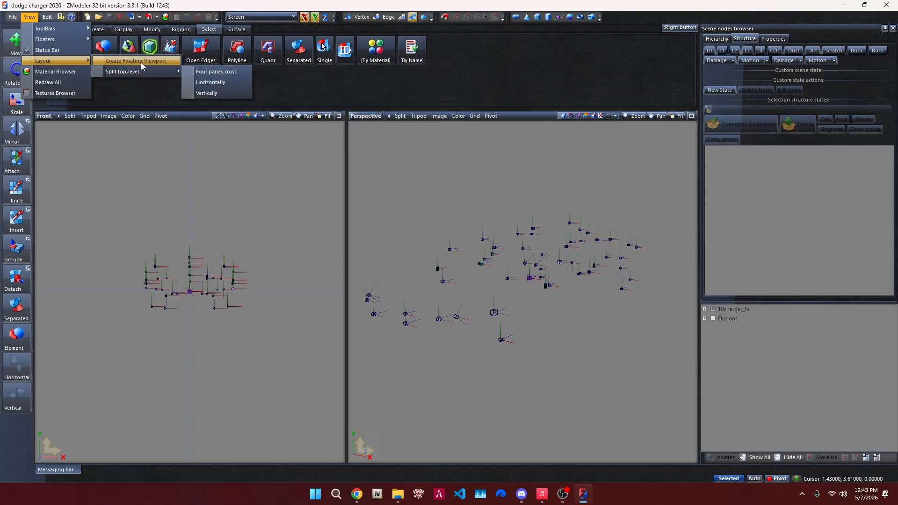
pyautogui.click(212, 72)
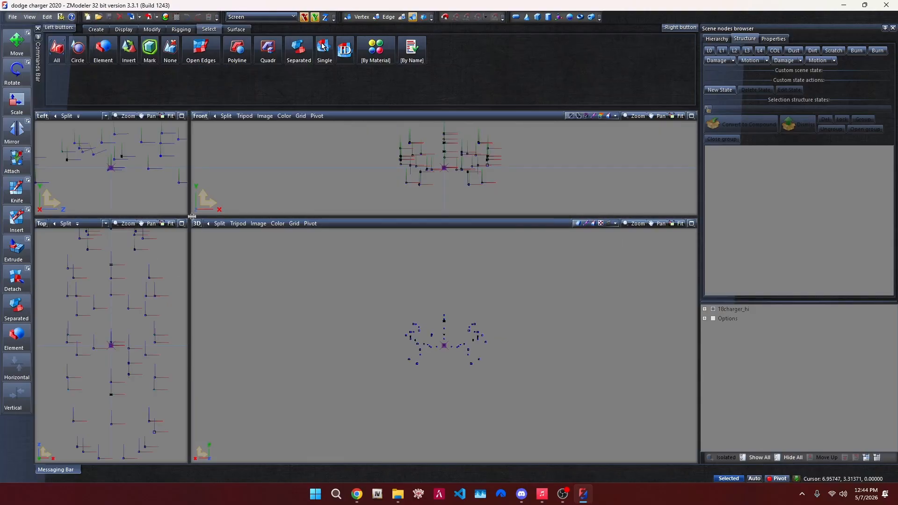
pyautogui.moveTo(192, 216); pyautogui.dragTo(360, 294)
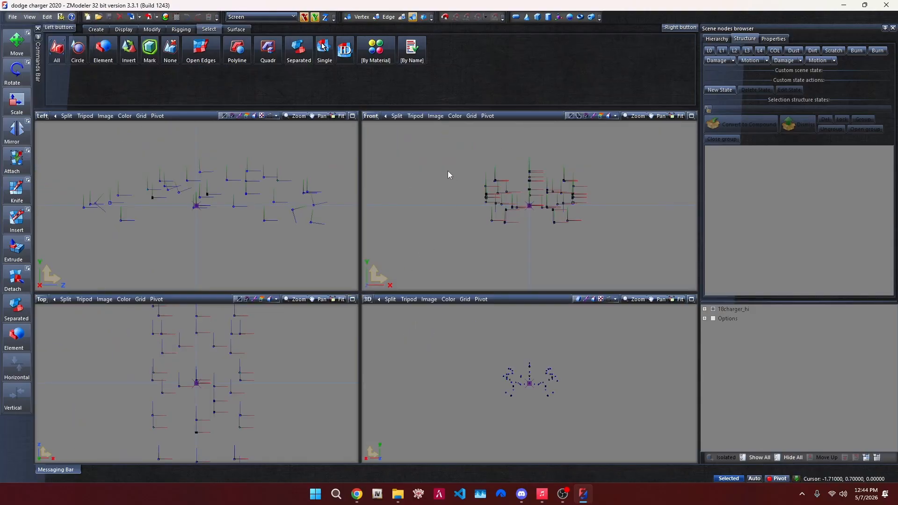
# Change the Front viewport to 3D, the original 3D viewport to Top, and the original Top viewport to Front
pyautogui.click(373, 120)
pyautogui.click(393, 214)
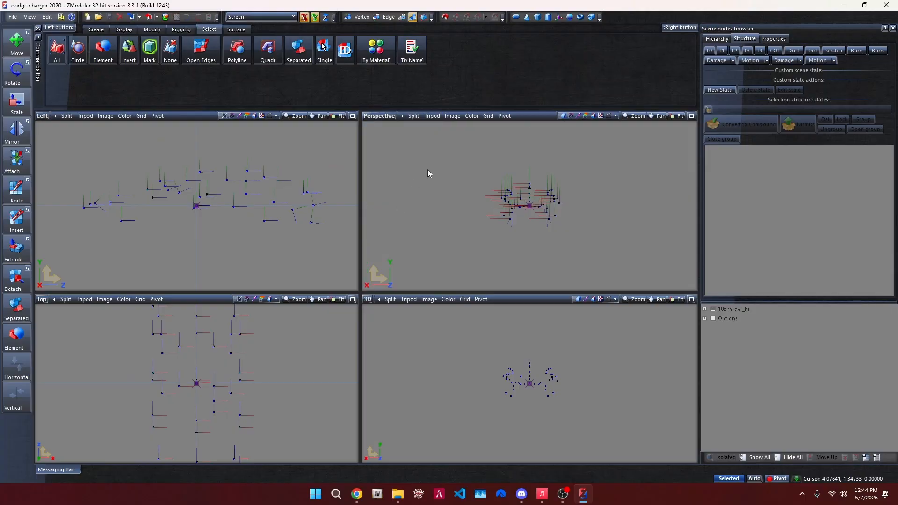
pyautogui.click(371, 302)
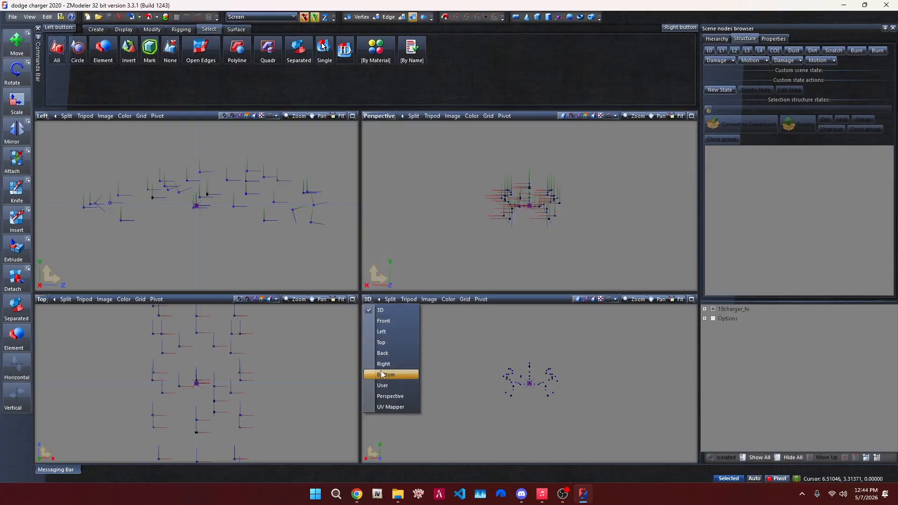
pyautogui.click(381, 347)
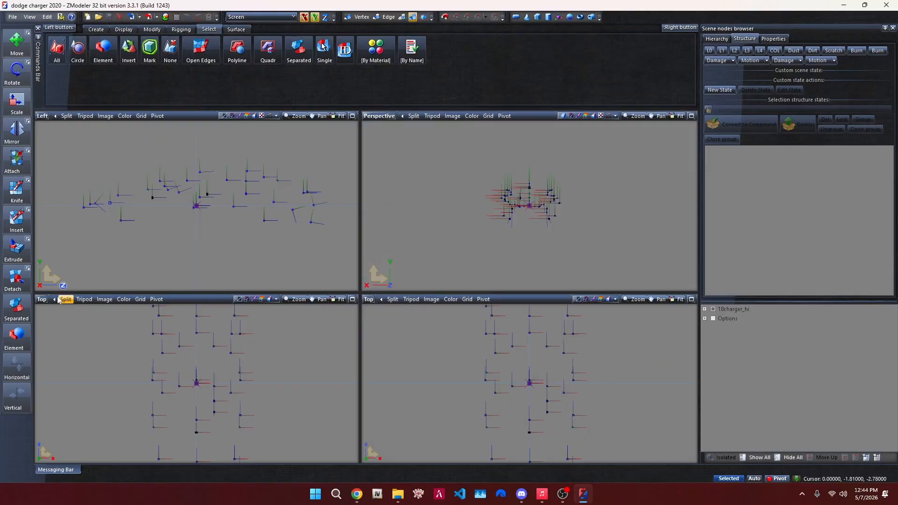
pyautogui.click(42, 300)
pyautogui.click(47, 314)
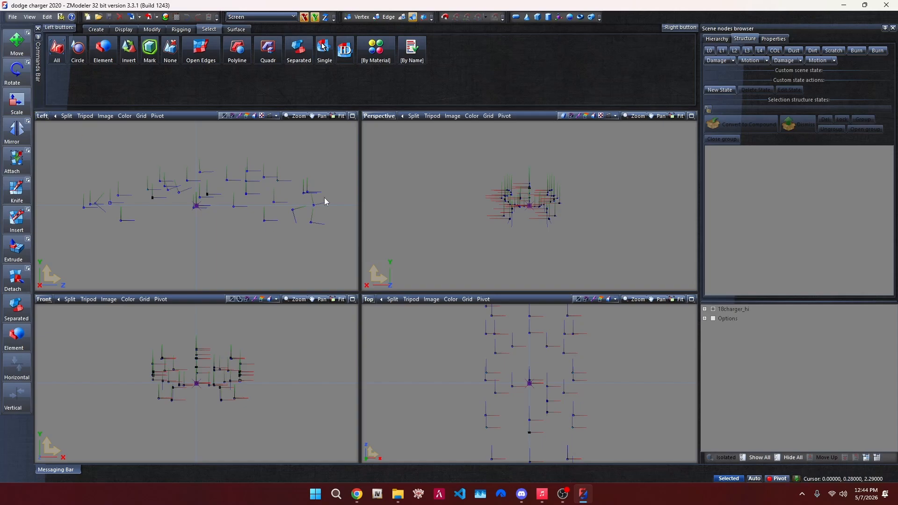
pyautogui.scroll(-2, 195, 233)
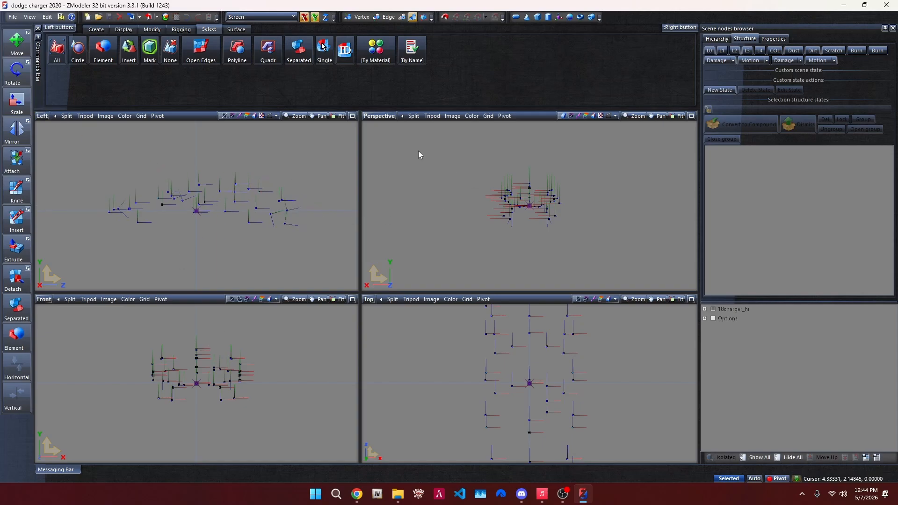
pyautogui.click(379, 116)
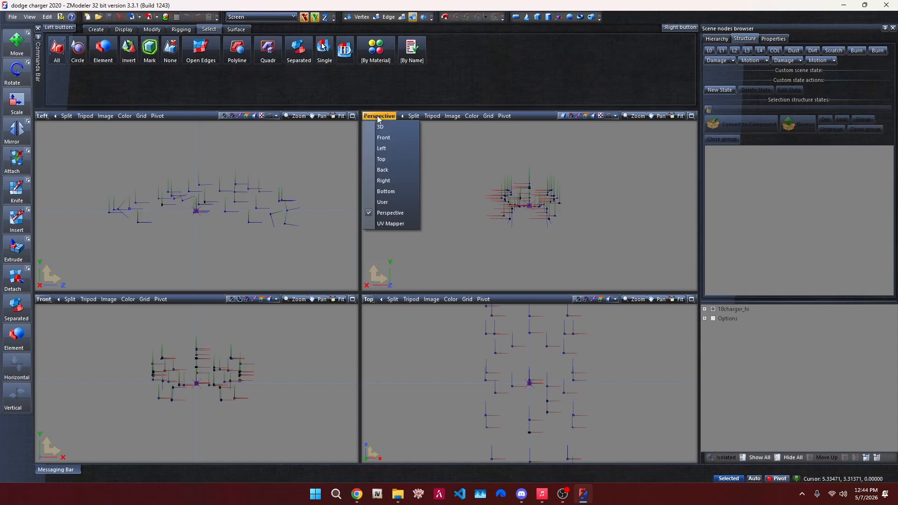
pyautogui.click(393, 127)
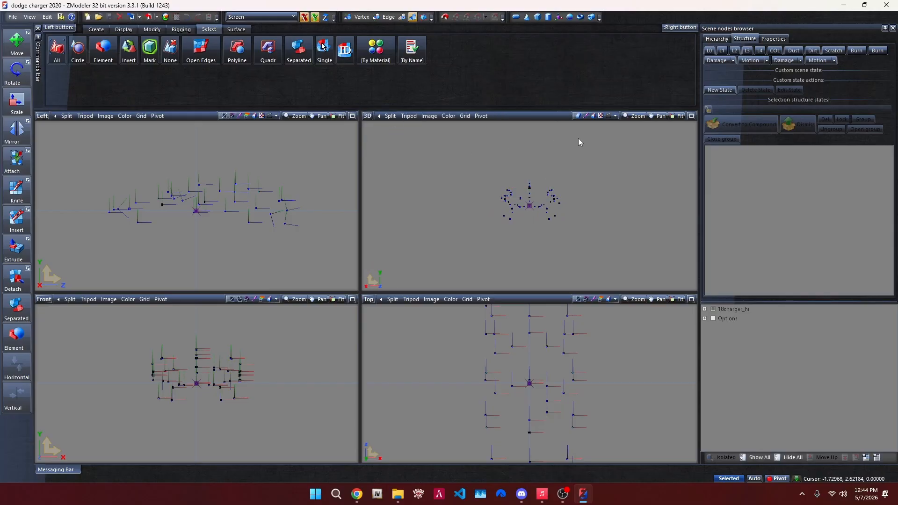
# Show the car's L0 model and maximize the 3D viewport with the car seen from its front corner
pyautogui.click(714, 52)
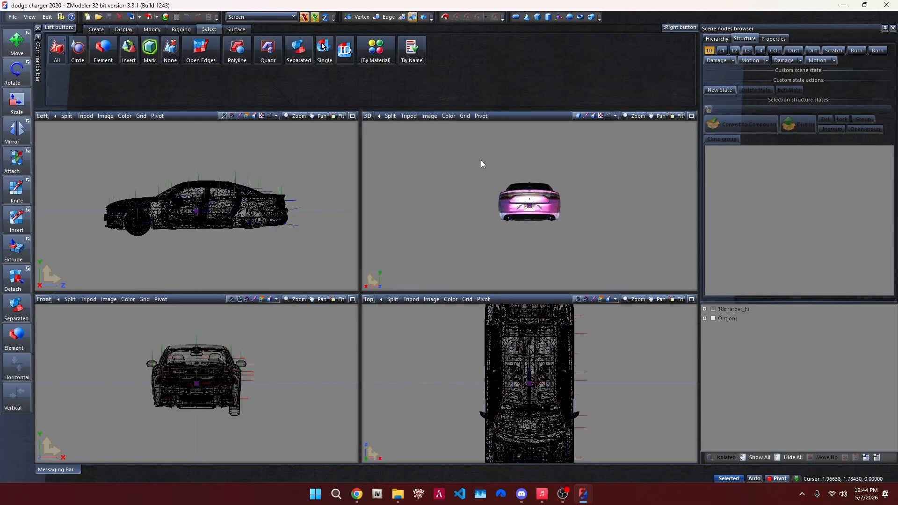
pyautogui.hotkey('alt', 'w')
pyautogui.moveTo(385, 301); pyautogui.dragTo(430, 280, button='middle')
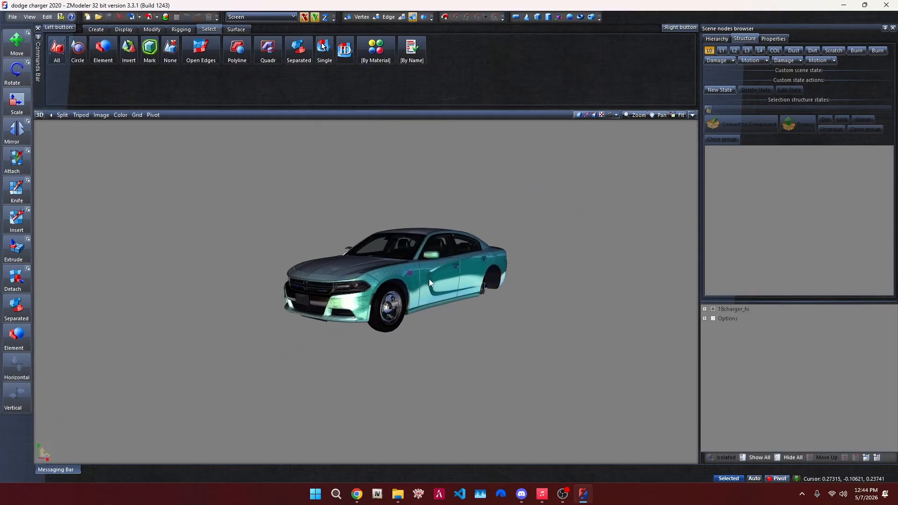
pyautogui.keyDown('alt'); pyautogui.moveTo(504, 187); pyautogui.dragTo(469, 187, button='middle'); pyautogui.keyUp('alt')
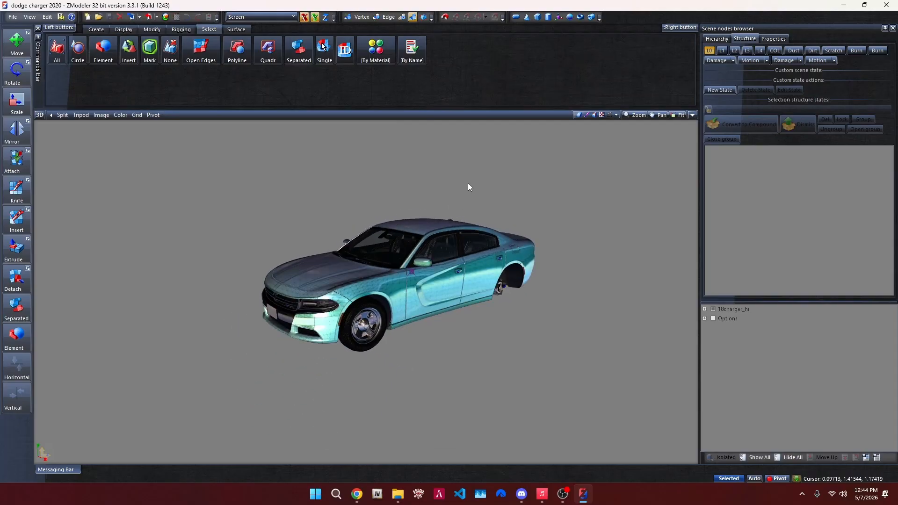
# Compare how the car looks in the Perspective view and in the 3D view
pyautogui.click(40, 115)
pyautogui.click(57, 213)
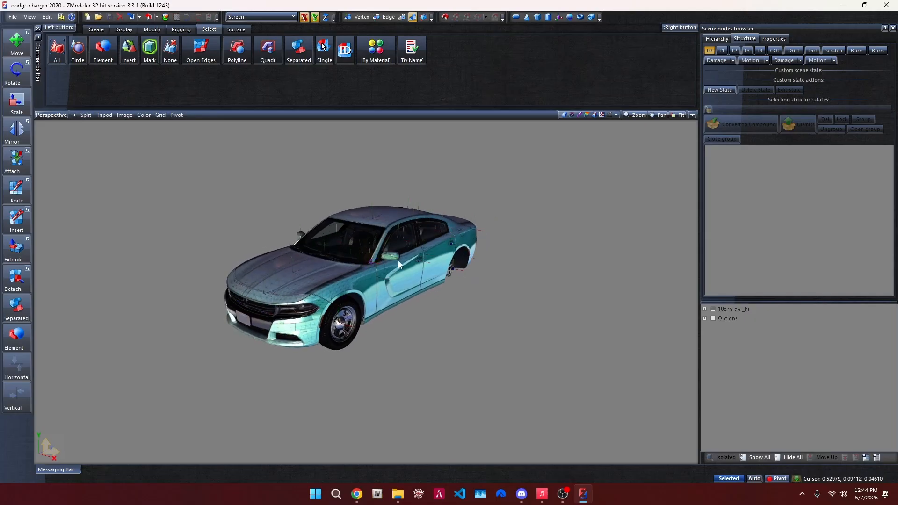
pyautogui.click(51, 115)
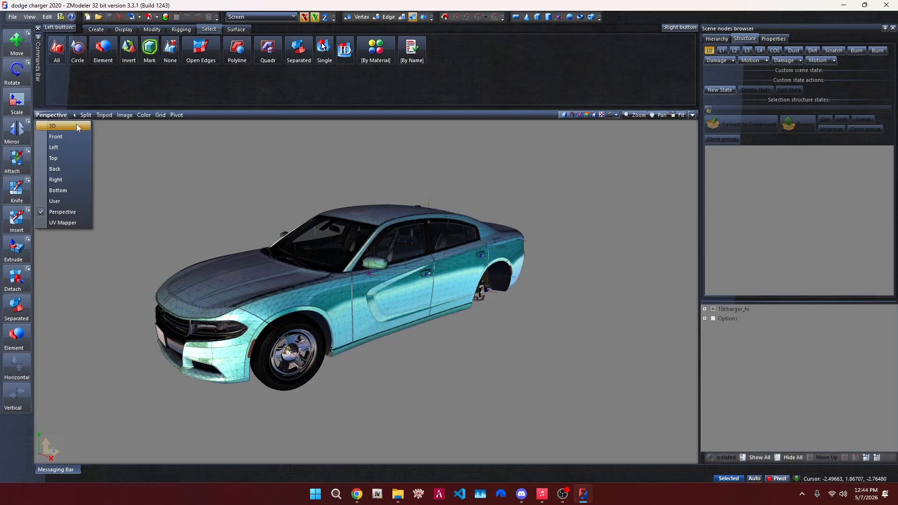
pyautogui.click(53, 126)
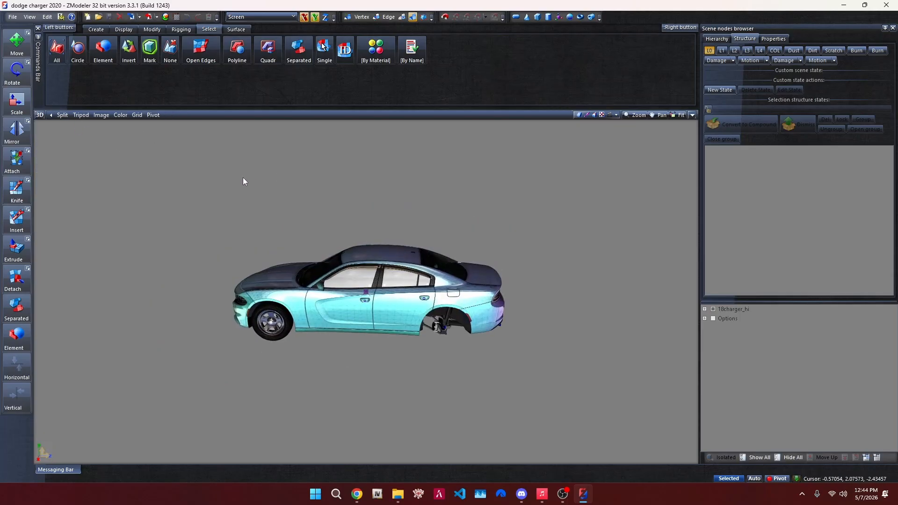
# Set the maximized viewport to Perspective and show the car from its front corner
pyautogui.click(43, 115)
pyautogui.click(70, 210)
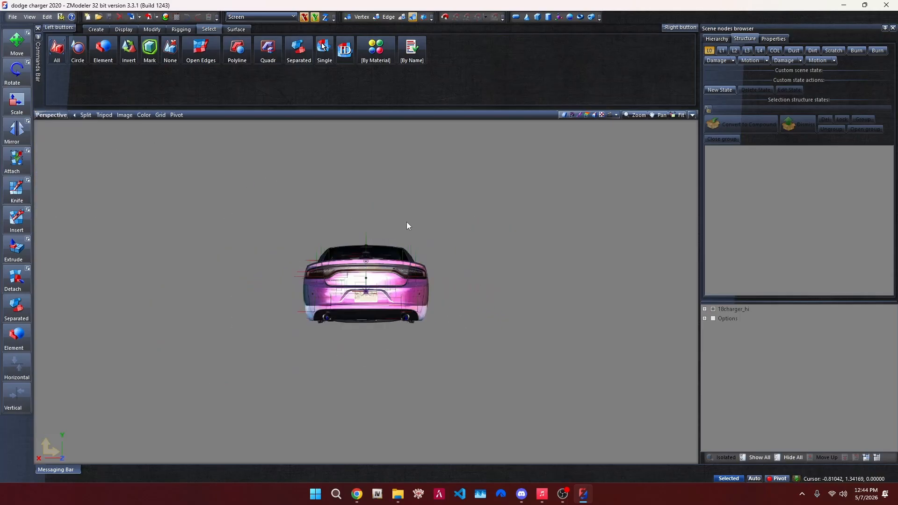
pyautogui.moveTo(407, 223)
pyautogui.mouseDown(button='middle')
pyautogui.moveTo(440, 222)
pyautogui.moveTo(423, 216)
pyautogui.mouseUp(button='middle')
pyautogui.scroll(4, 394, 274)
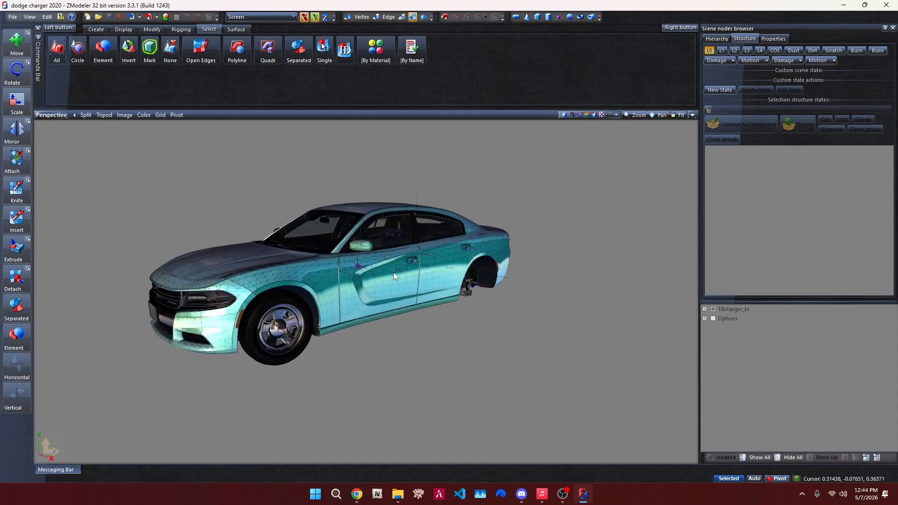
pyautogui.scroll(1, 395, 269)
pyautogui.scroll(-3, 395, 265)
pyautogui.click(57, 115)
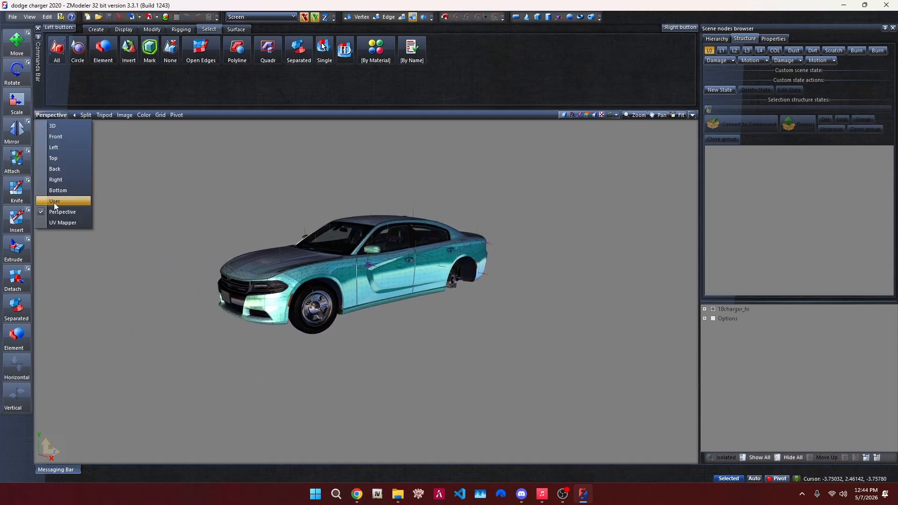
pyautogui.click(299, 165)
# Try moving the car's chassis straight up with the Move tool and the X axis off, and undo the move
pyautogui.click(152, 29)
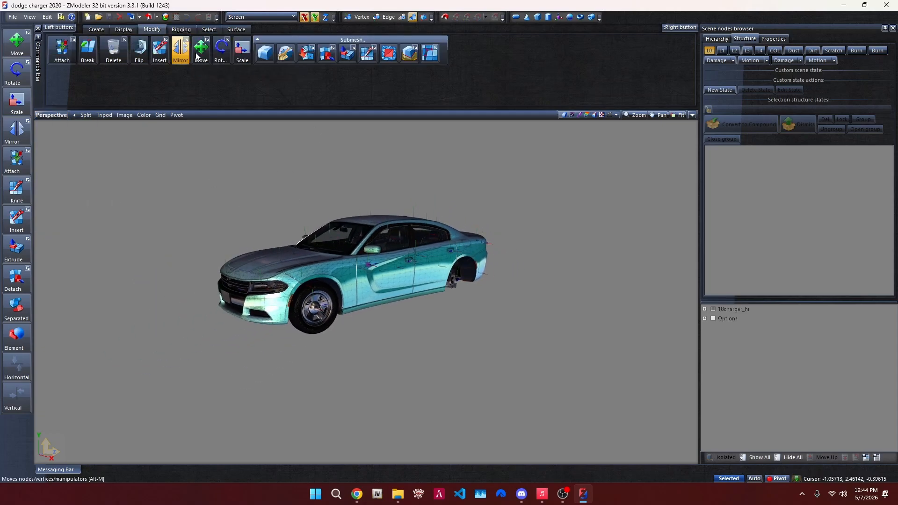
pyautogui.click(201, 48)
pyautogui.click(304, 17)
pyautogui.moveTo(385, 288); pyautogui.dragTo(425, 147)
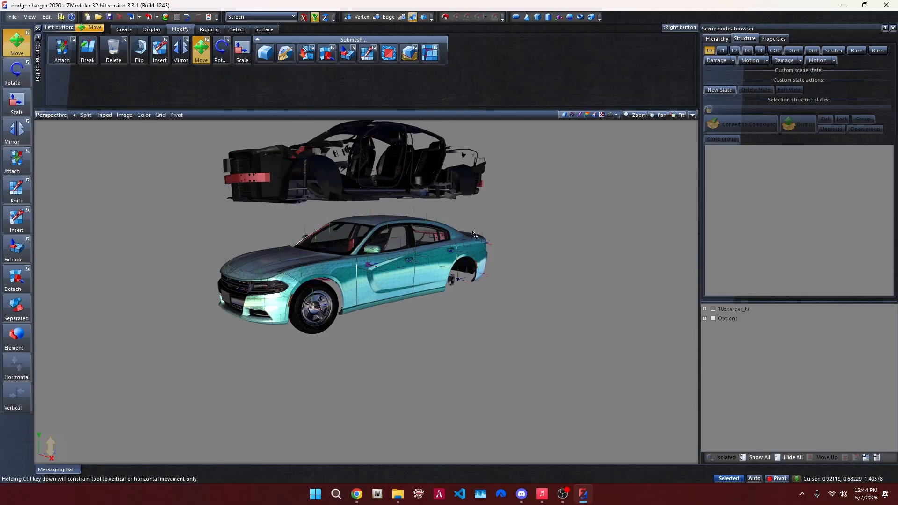
pyautogui.hotkey('ctrl', 'z')
pyautogui.moveTo(429, 192); pyautogui.dragTo(418, 219, button='middle')
pyautogui.scroll(2, 418, 219)
pyautogui.scroll(2, 418, 219)
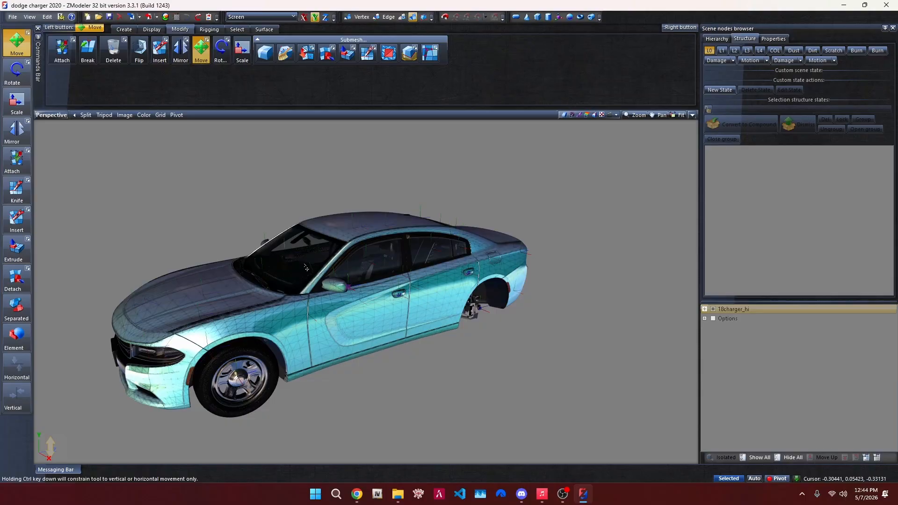
# Assign Quadr selection as the secondary tool and turn on Wireframe display in the Perspective viewport
pyautogui.click(237, 28)
pyautogui.rightClick(267, 49)
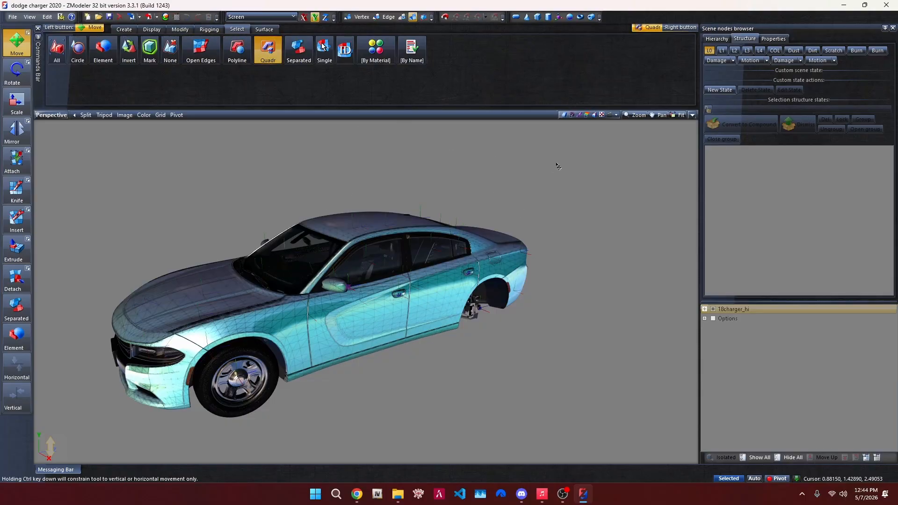
pyautogui.click(591, 115)
pyautogui.click(590, 125)
pyautogui.scroll(-4, 496, 196)
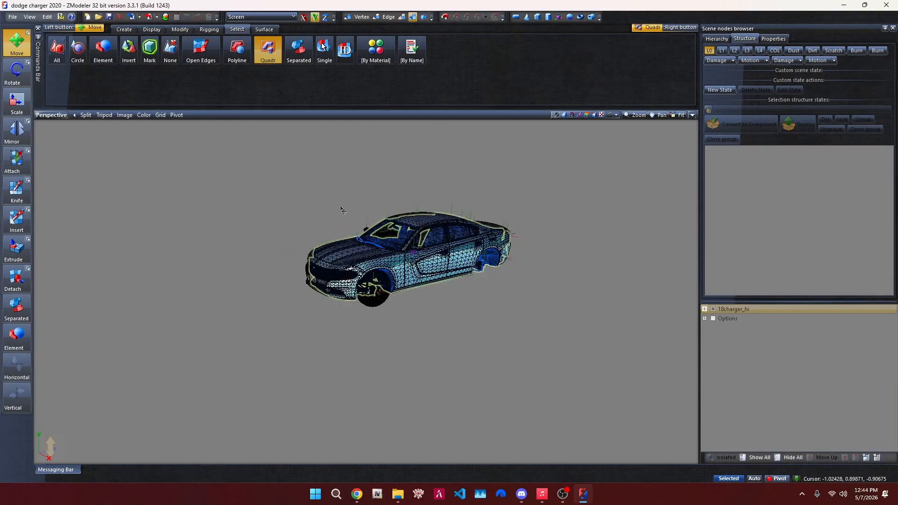
# Try selecting the whole car with the Quadr tool and moving it, and undo both actions
pyautogui.moveTo(204, 164); pyautogui.dragTo(691, 372, button='right')
pyautogui.moveTo(541, 305); pyautogui.dragTo(567, 263)
pyautogui.hotkey('ctrl', 'z')
pyautogui.hotkey('ctrl', 'z')
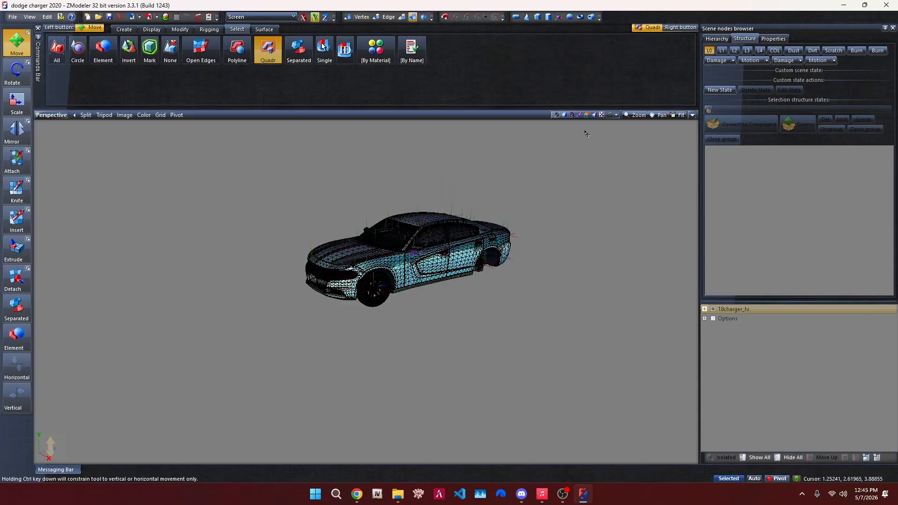
# Turn off Wireframe display so the car shows as a solid textured model
pyautogui.click(559, 115)
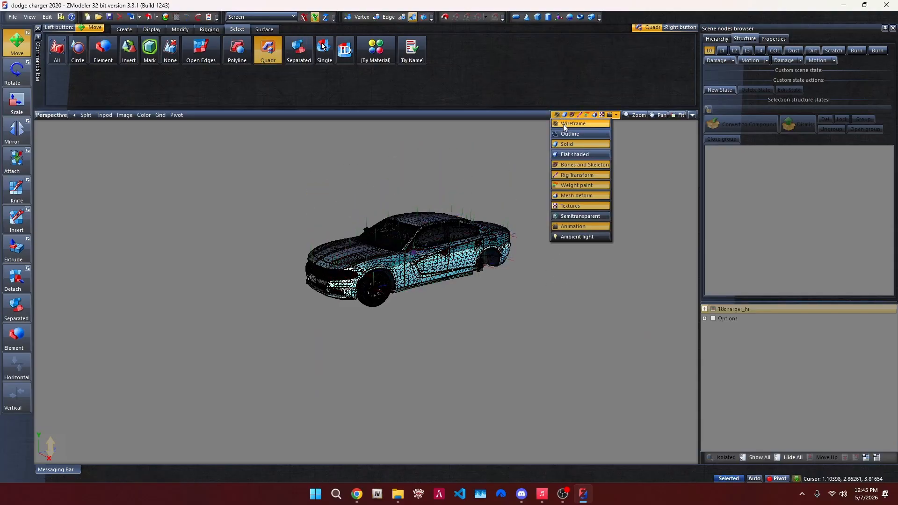
pyautogui.click(563, 124)
pyautogui.scroll(3, 486, 206)
pyautogui.moveTo(536, 194); pyautogui.dragTo(475, 223, button='middle')
pyautogui.scroll(2, 435, 212)
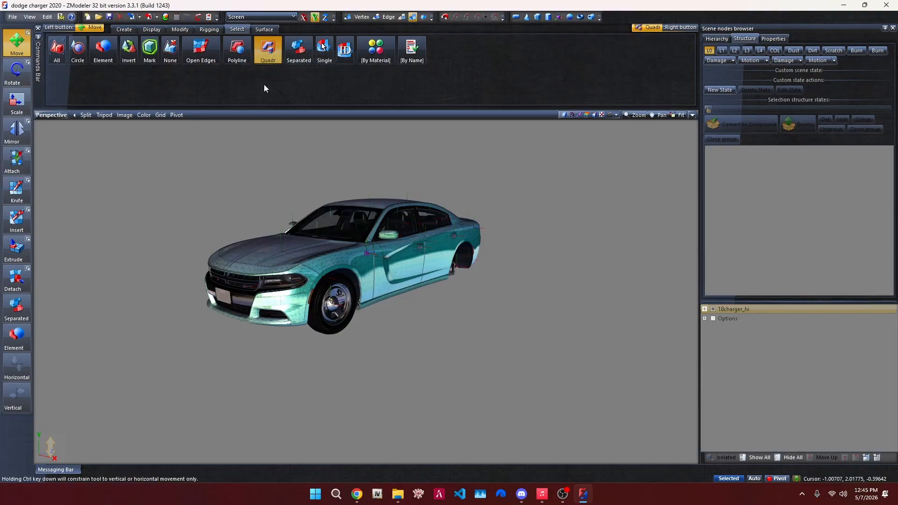
# Examine the available Surface, Rigging, Select, Modify and Display commands, including the Paint group
pyautogui.click(264, 29)
pyautogui.click(257, 39)
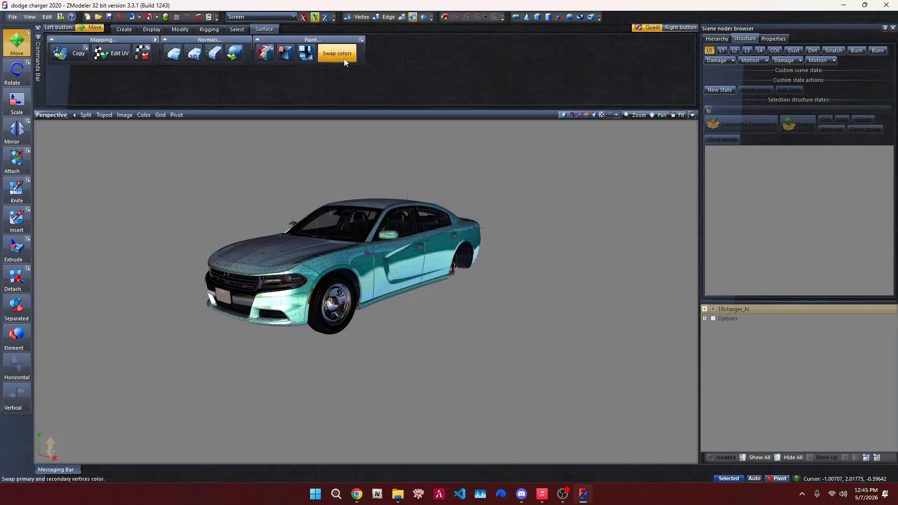
pyautogui.click(303, 41)
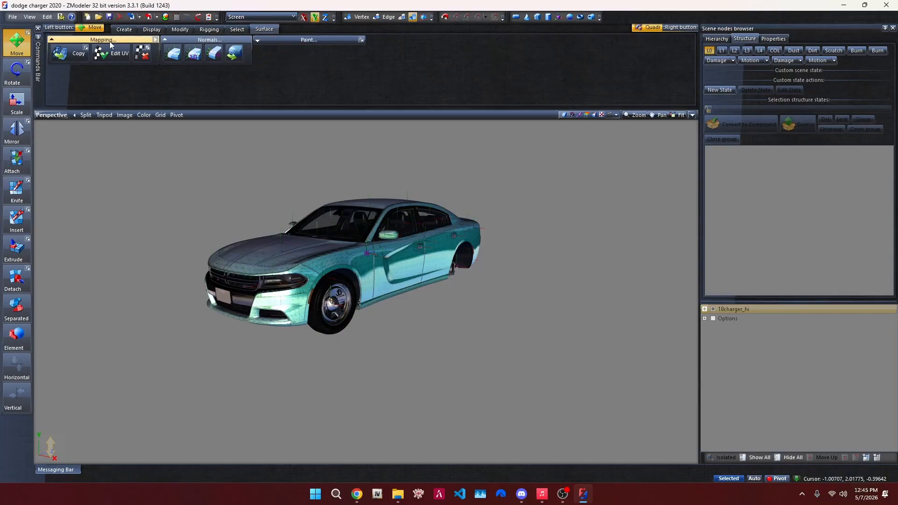
pyautogui.click(280, 42)
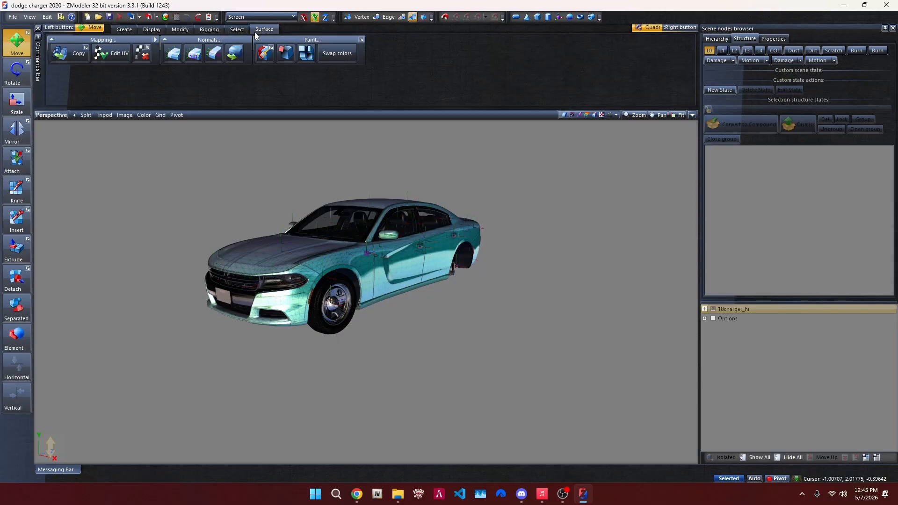
pyautogui.click(212, 30)
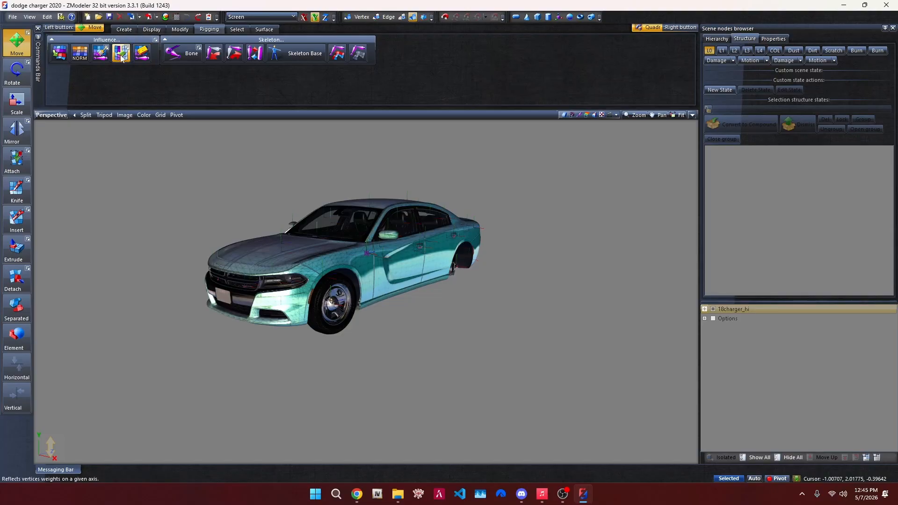
pyautogui.click(232, 30)
pyautogui.click(180, 29)
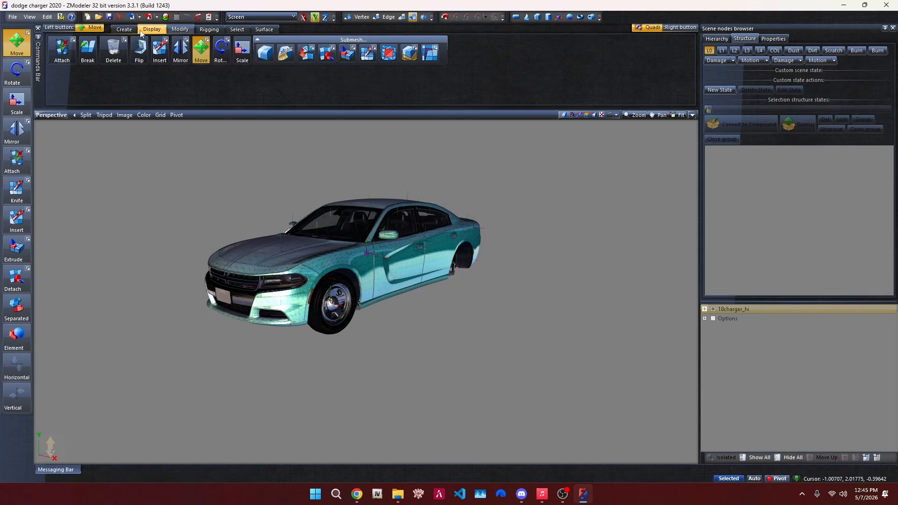
pyautogui.click(151, 29)
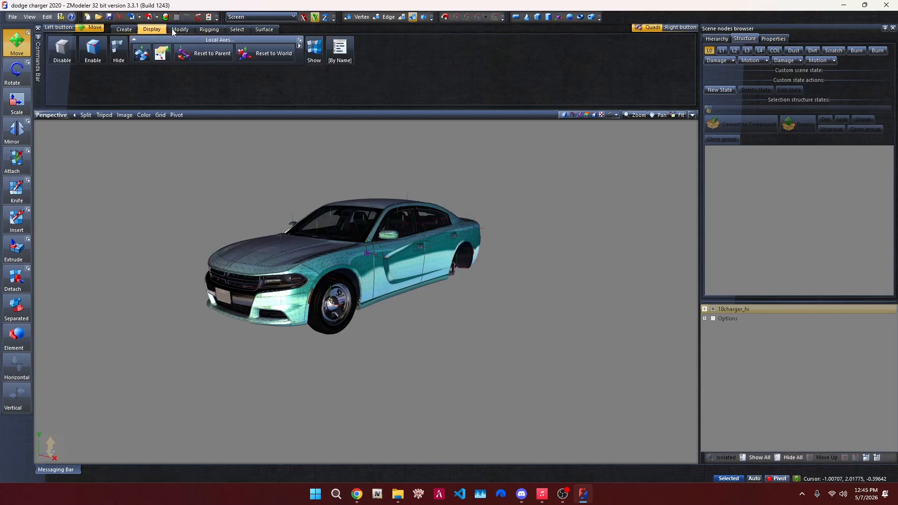
# Examine the options of the Local Axes display group, including Keep Object and the Orientation, Offset and Both choices
pyautogui.click(299, 41)
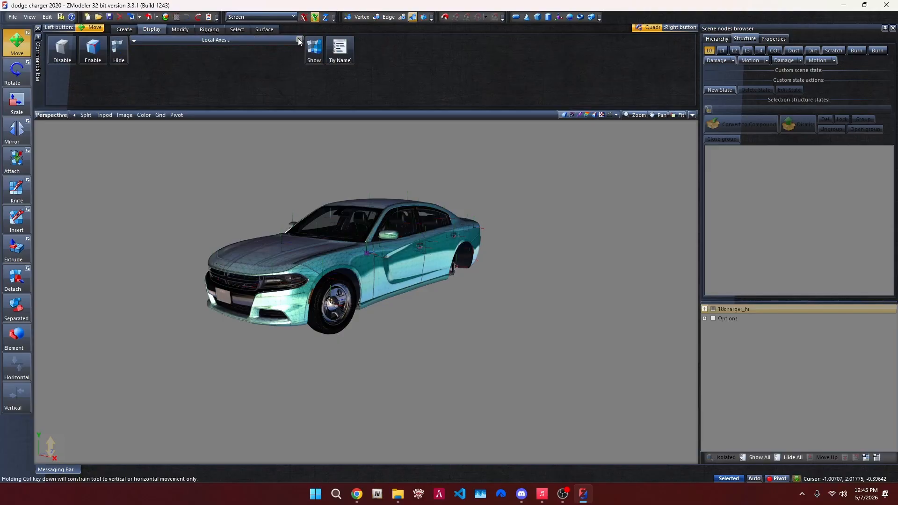
pyautogui.click(299, 42)
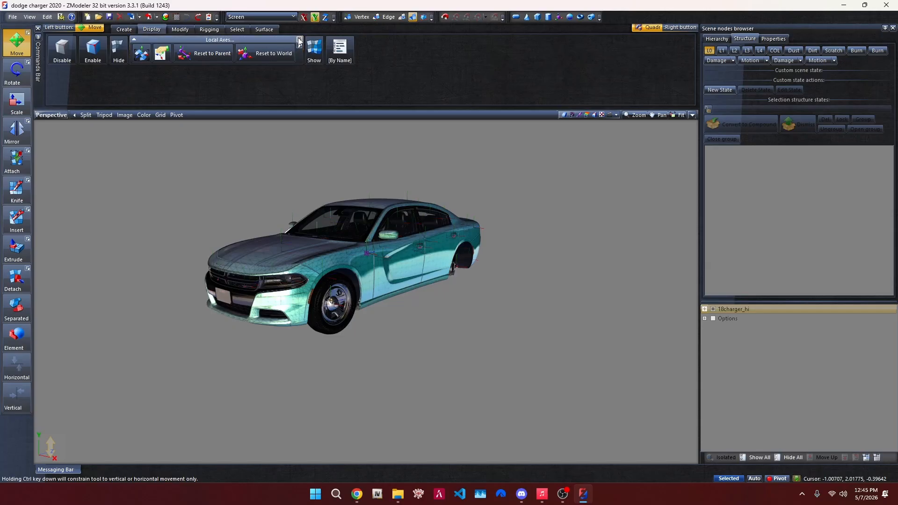
pyautogui.click(300, 41)
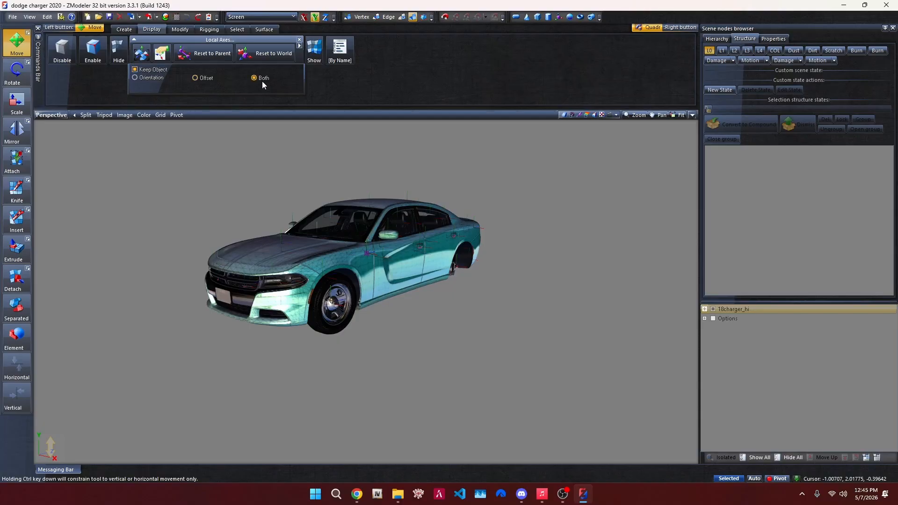
pyautogui.click(299, 41)
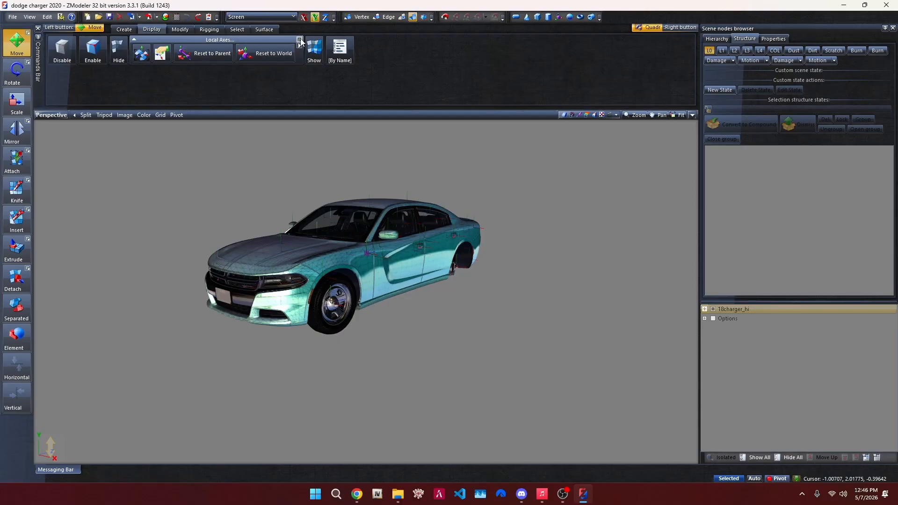
# Unassign the Move tool so that no primary tool is active
pyautogui.click(184, 30)
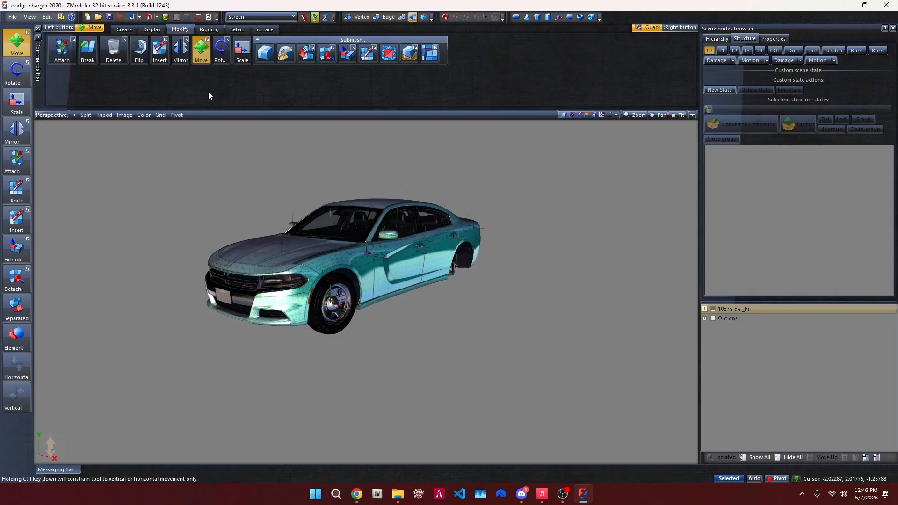
pyautogui.moveTo(186, 41)
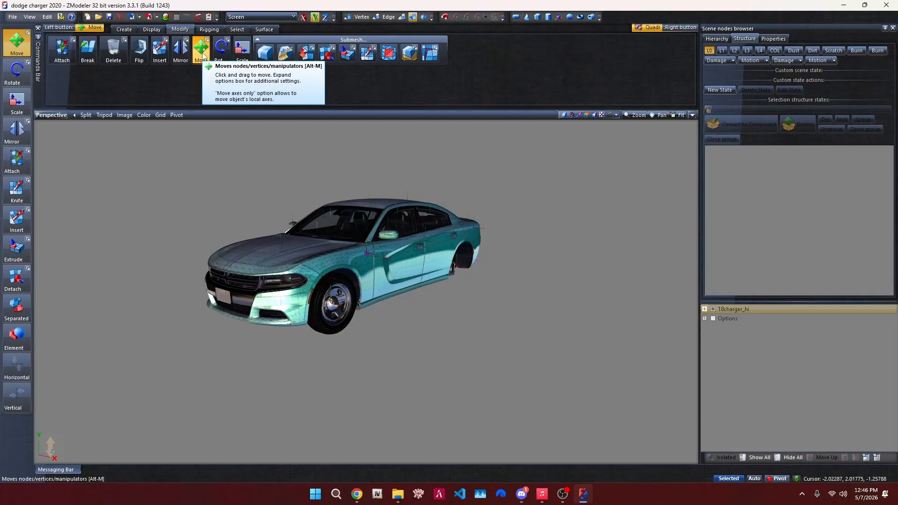
pyautogui.click(202, 51)
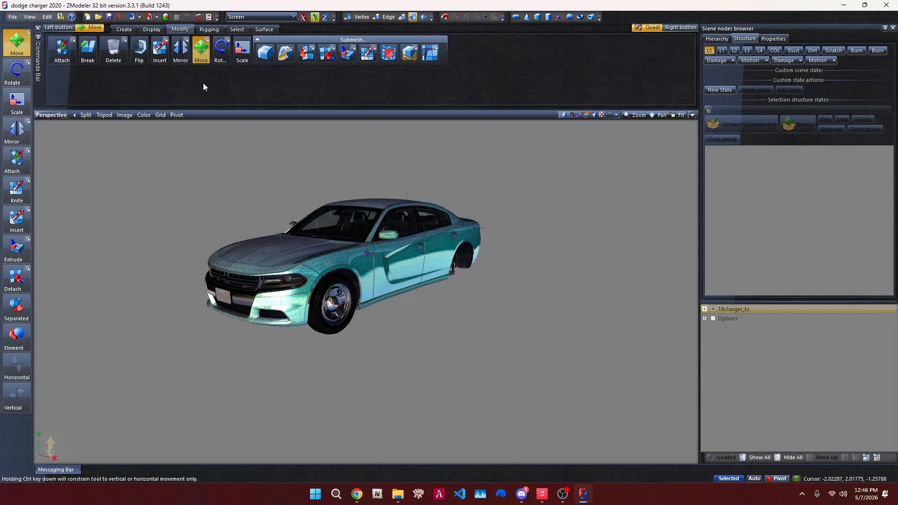
pyautogui.click(202, 57)
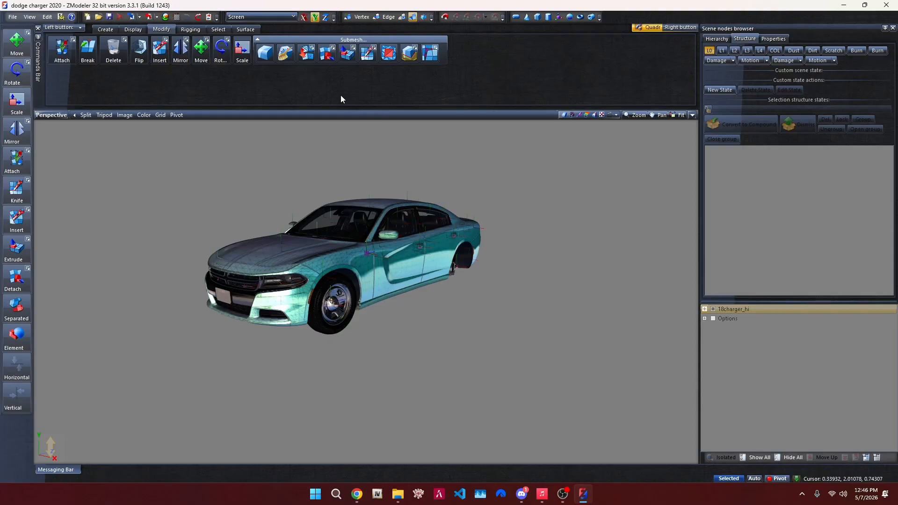
# Toggle Quadr selection off and reassign it as the secondary tool
pyautogui.click(218, 29)
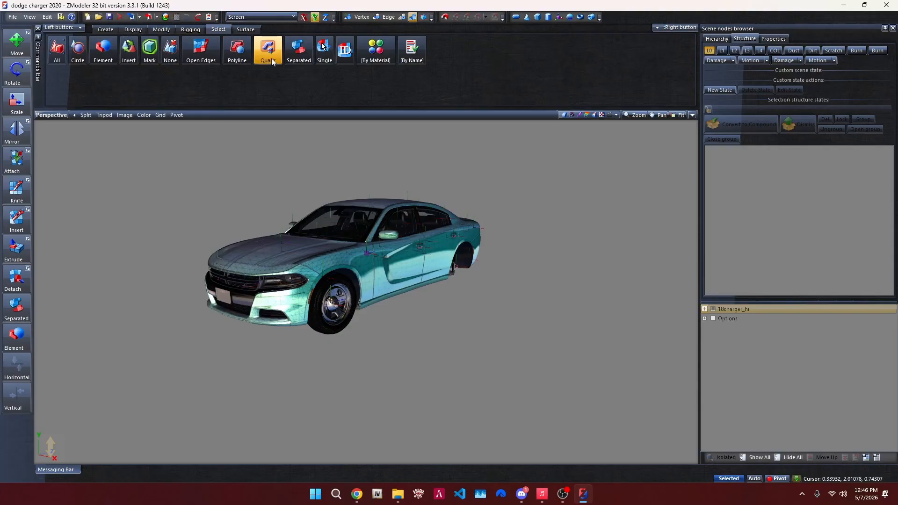
pyautogui.click(774, 40)
pyautogui.click(745, 40)
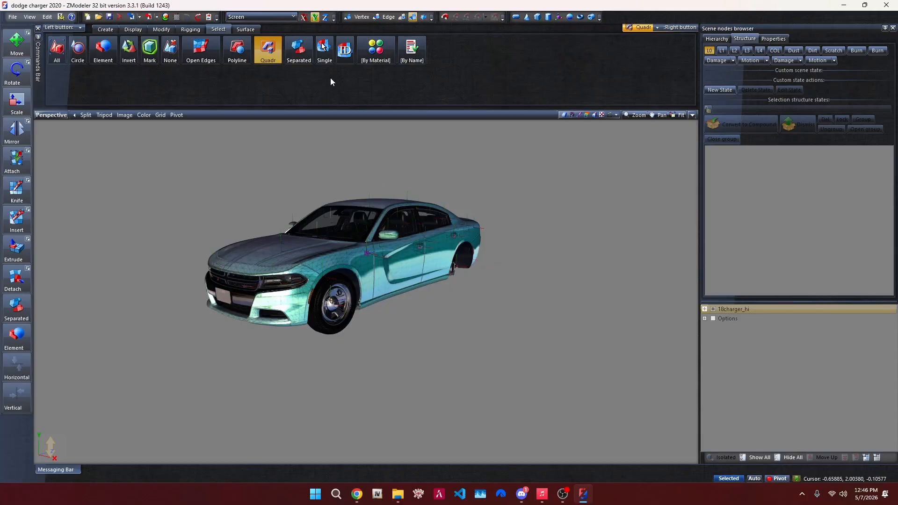
pyautogui.click(267, 49)
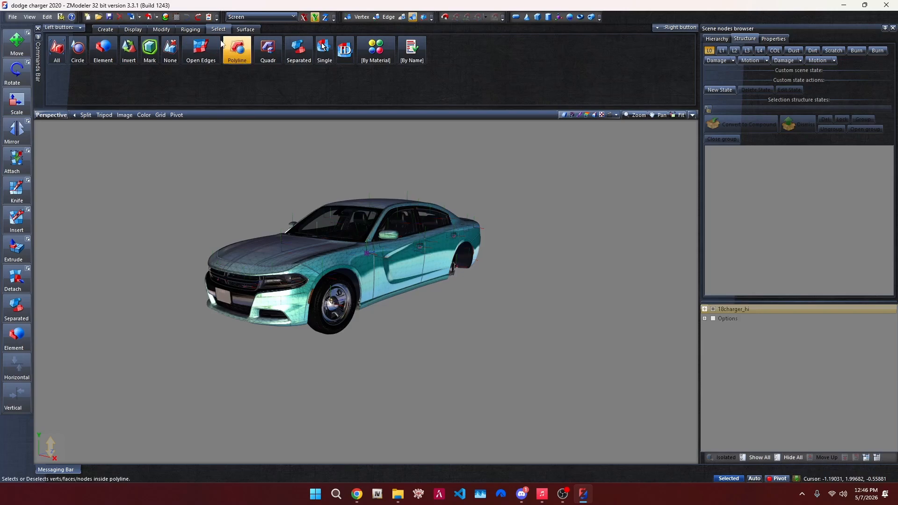
pyautogui.rightClick(267, 49)
# Select the whole car with the Quadr tool and turn on Wireframe display in the Perspective viewport
pyautogui.moveTo(178, 151); pyautogui.dragTo(509, 315, button='right')
pyautogui.click(588, 116)
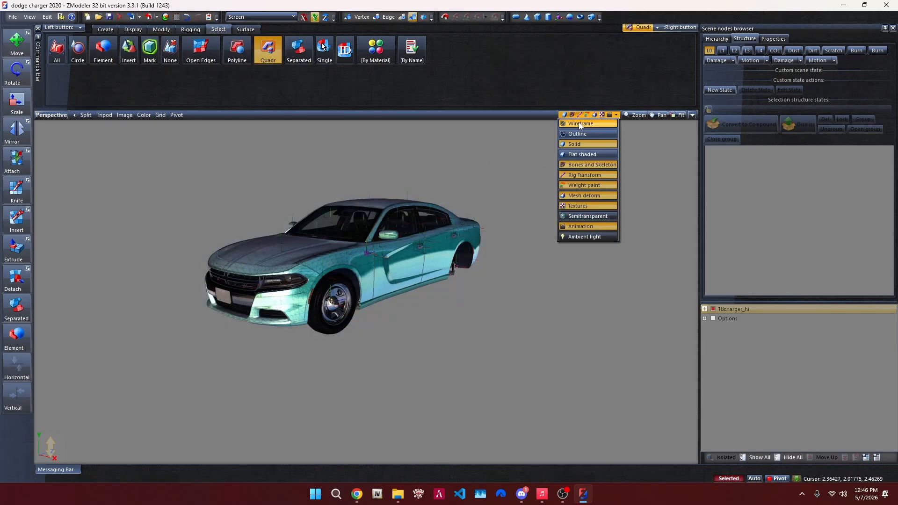
pyautogui.click(579, 124)
pyautogui.scroll(3, 460, 157)
pyautogui.keyDown('alt'); pyautogui.moveTo(461, 157); pyautogui.dragTo(357, 194, button='middle'); pyautogui.keyUp('alt')
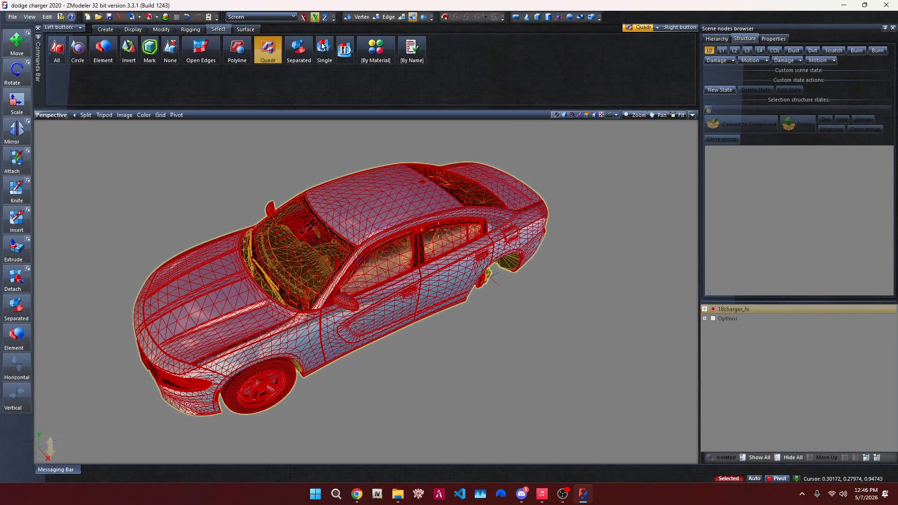
# Examine the selected car's properties, including its transformation values, vertex and polygon counts and vertex format
pyautogui.click(778, 40)
pyautogui.scroll(-3, 787, 149)
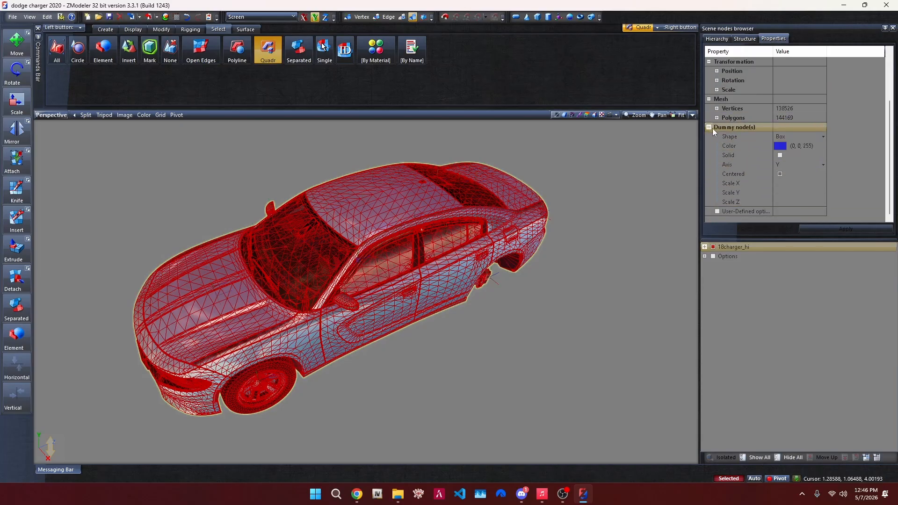
pyautogui.scroll(3, 772, 191)
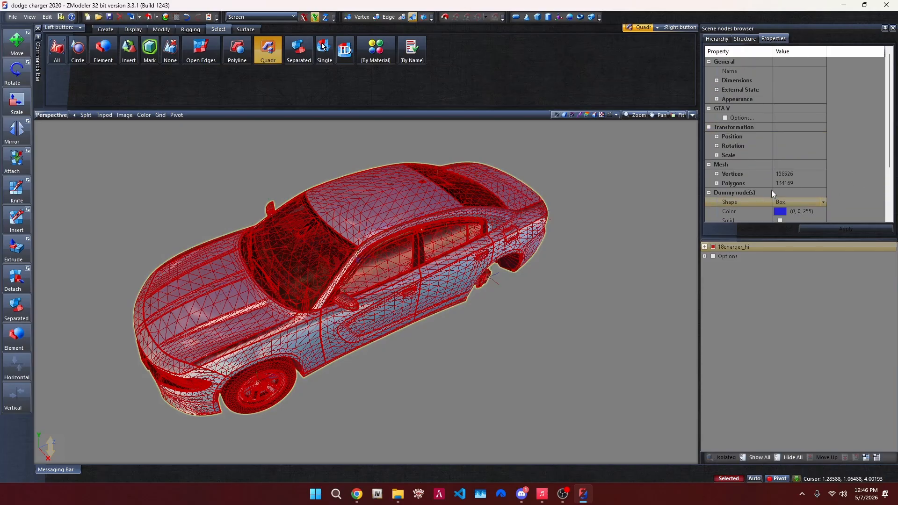
pyautogui.click(717, 146)
pyautogui.click(717, 145)
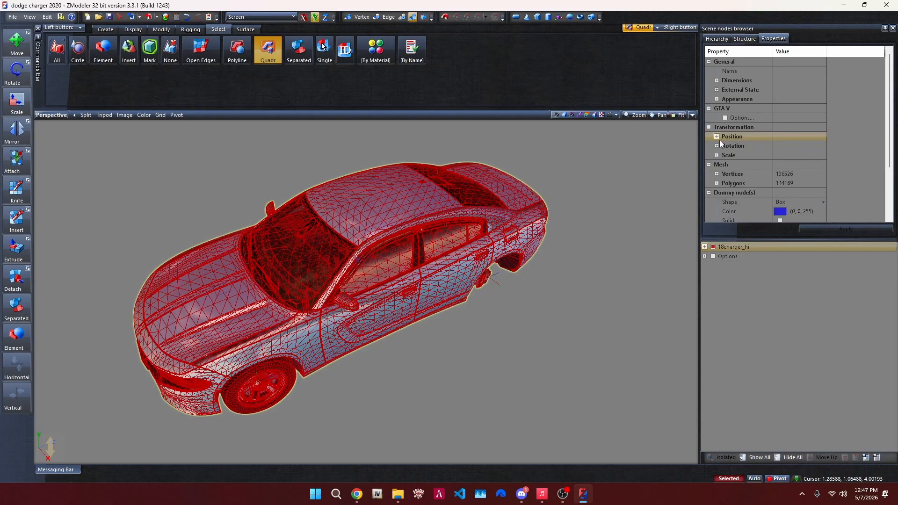
pyautogui.scroll(-2, 739, 131)
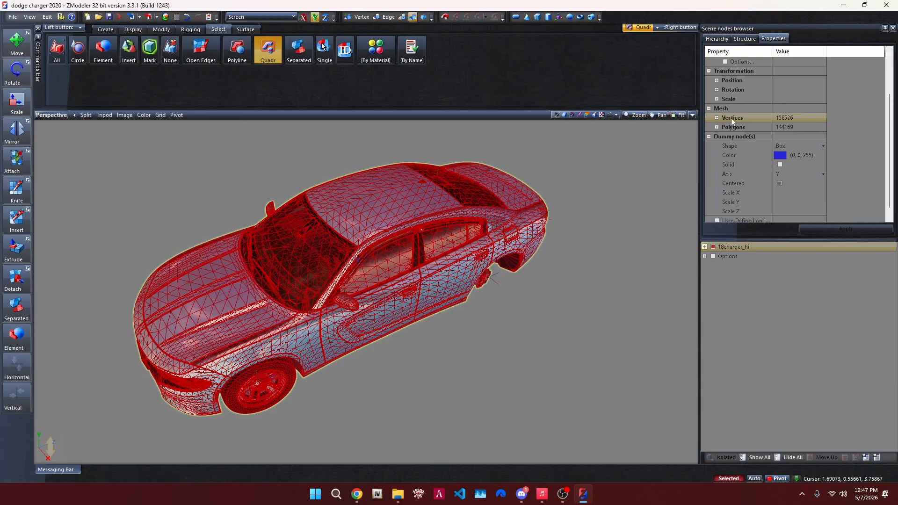
pyautogui.click(718, 118)
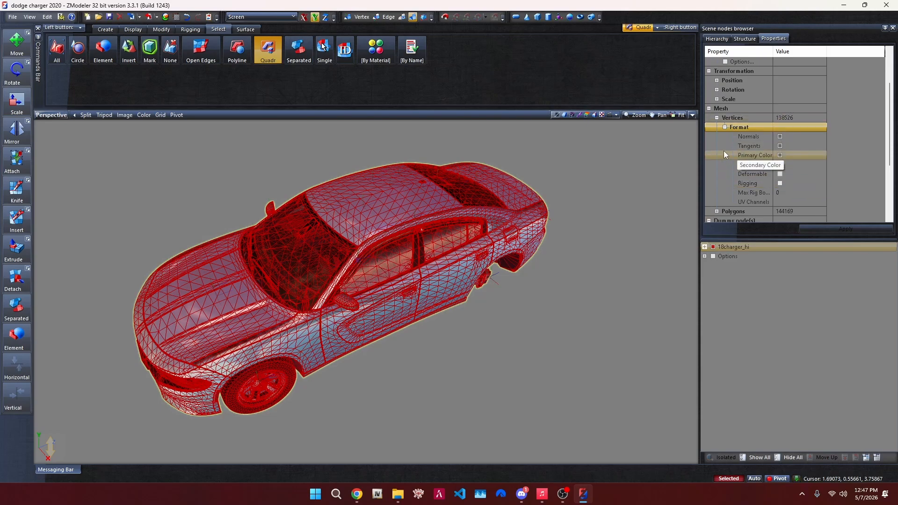
pyautogui.click(717, 117)
pyautogui.scroll(3, 747, 121)
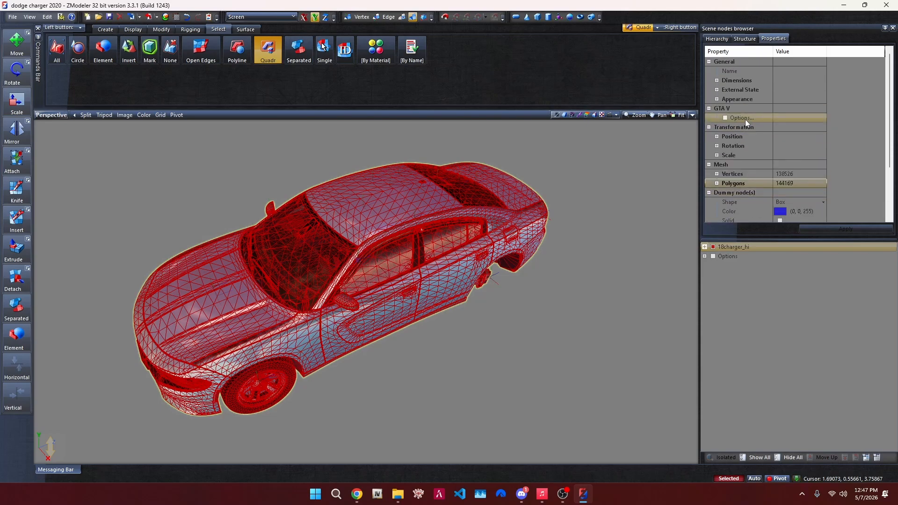
# Examine the car's Dimensions properties and collapse the Mesh and Dummy node(s) groups
pyautogui.click(716, 80)
pyautogui.click(717, 80)
pyautogui.doubleClick(721, 164)
pyautogui.scroll(-2, 733, 161)
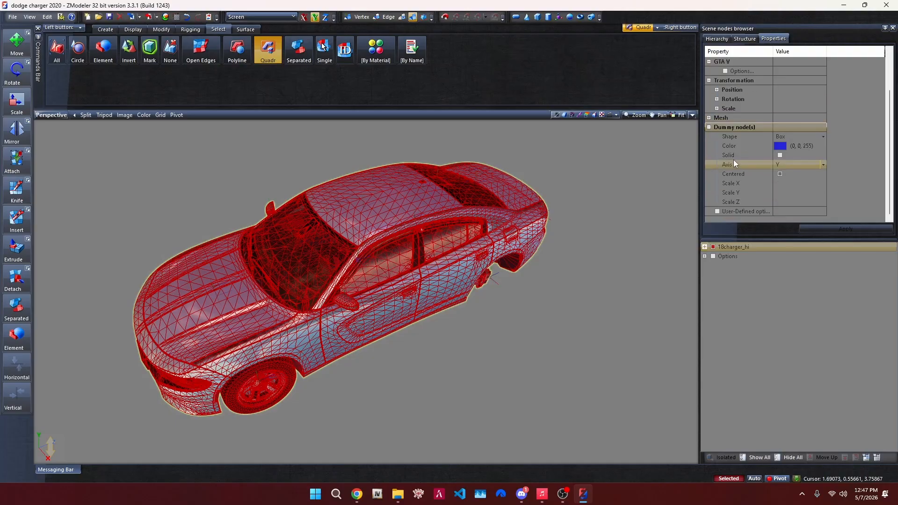
pyautogui.click(709, 127)
# Deselect the whole car with the Quadr tool and turn off Wireframe display in the Perspective viewport
pyautogui.scroll(-3, 370, 192)
pyautogui.moveTo(175, 153); pyautogui.dragTo(354, 232)
pyautogui.moveTo(354, 232); pyautogui.dragTo(592, 368, button='right')
pyautogui.click(610, 115)
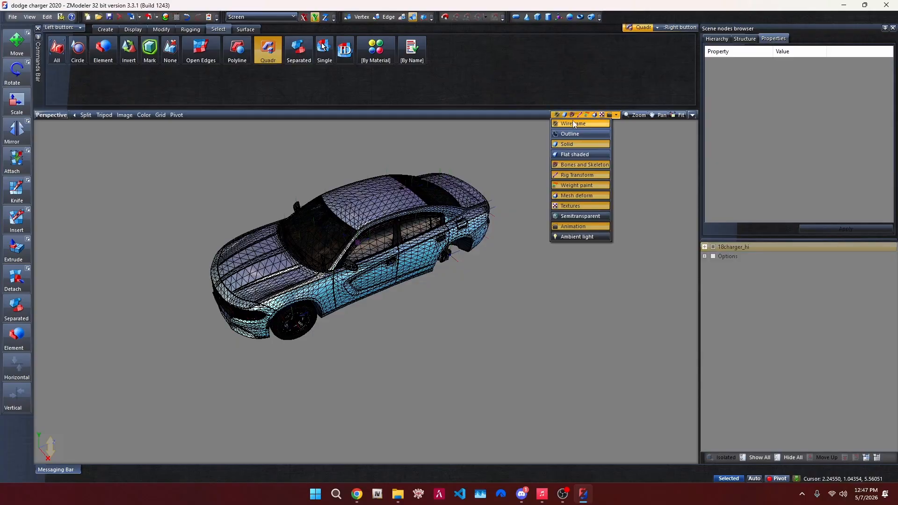
pyautogui.click(586, 124)
pyautogui.moveTo(480, 150); pyautogui.dragTo(526, 152, button='middle')
pyautogui.scroll(4, 522, 183)
pyautogui.moveTo(522, 189); pyautogui.dragTo(473, 169, button='middle')
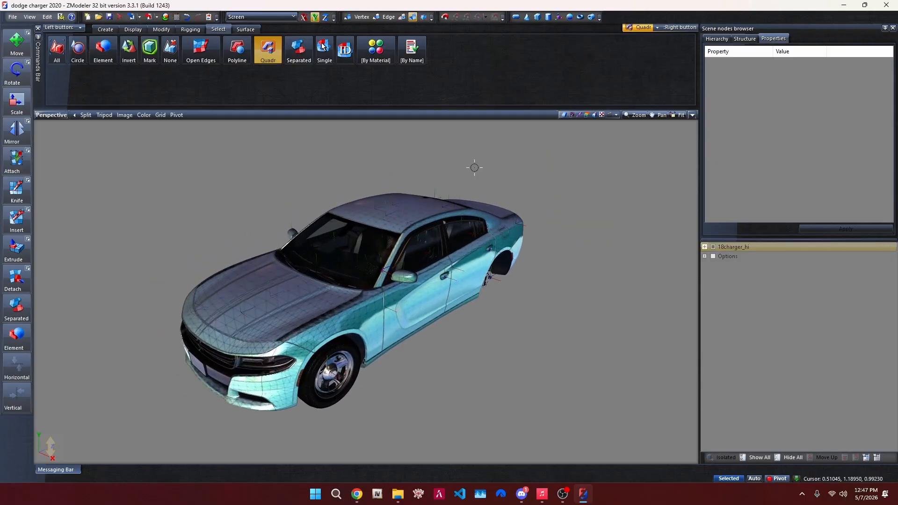
# View the car in its structure levels of detail, stepping from L0 through L1, L2 and L3 to L4
pyautogui.click(745, 39)
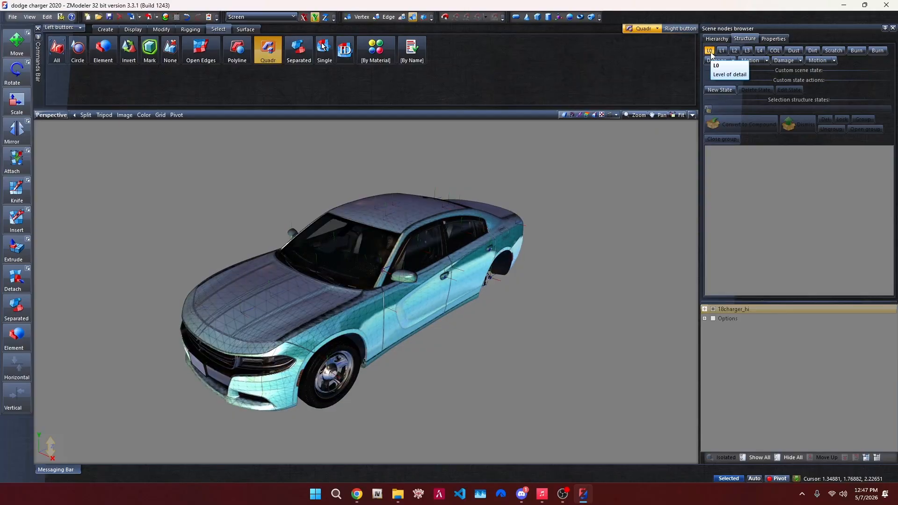
pyautogui.moveTo(450, 223); pyautogui.dragTo(433, 184, button='middle')
pyautogui.scroll(3, 435, 185)
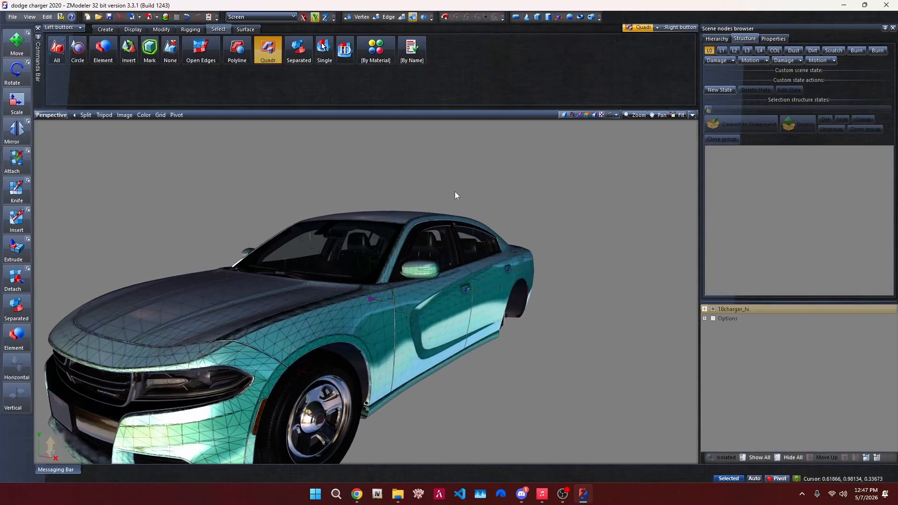
pyautogui.scroll(-4, 459, 191)
pyautogui.click(721, 51)
pyautogui.moveTo(635, 174); pyautogui.dragTo(603, 206, button='middle')
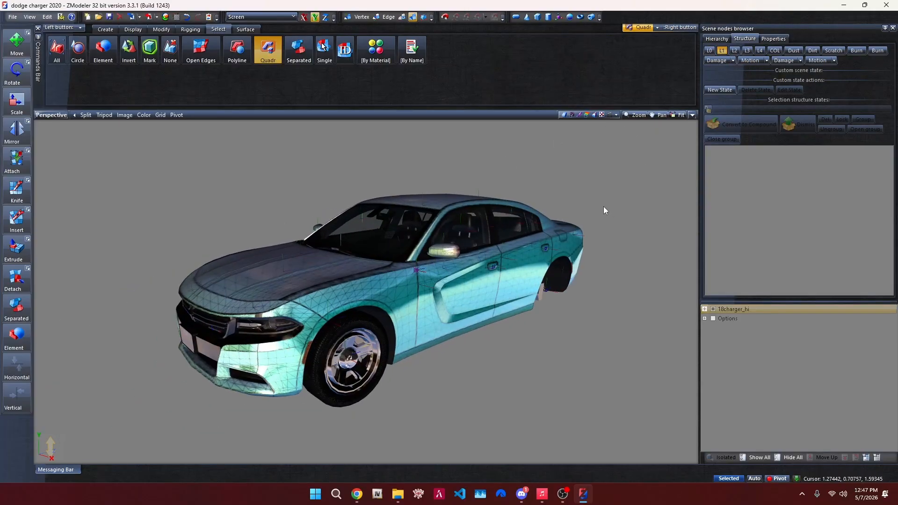
pyautogui.click(736, 50)
pyautogui.click(748, 50)
pyautogui.click(761, 51)
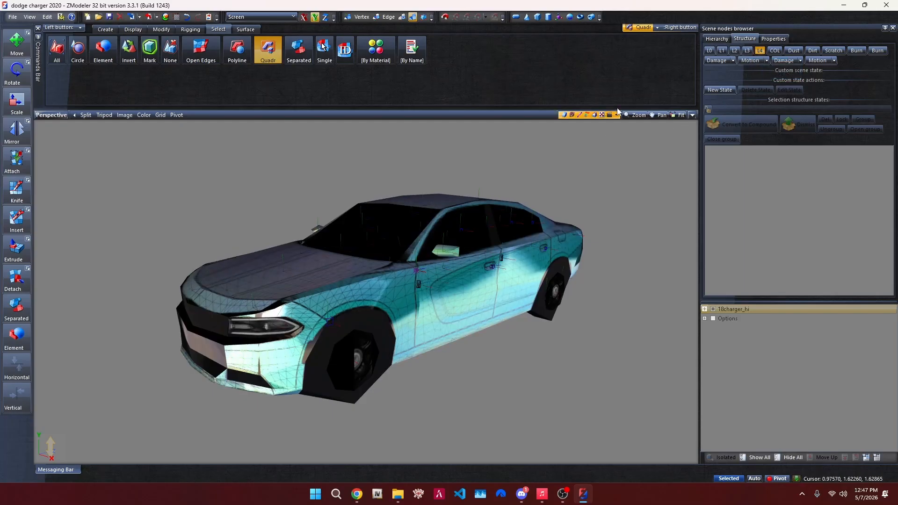
pyautogui.scroll(-1, 243, 282)
pyautogui.moveTo(244, 283); pyautogui.dragTo(481, 210, button='middle')
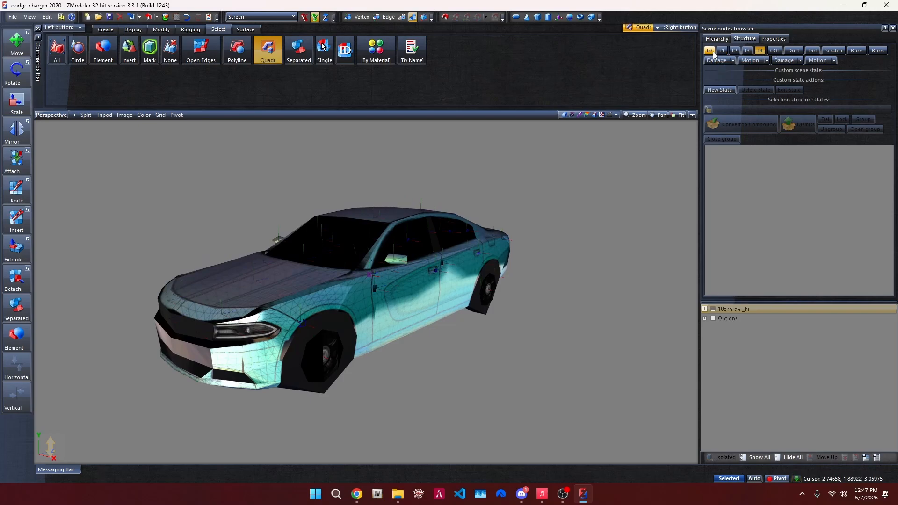
# View the car's COL collision model, hide it and return to the L0 level of detail
pyautogui.click(775, 50)
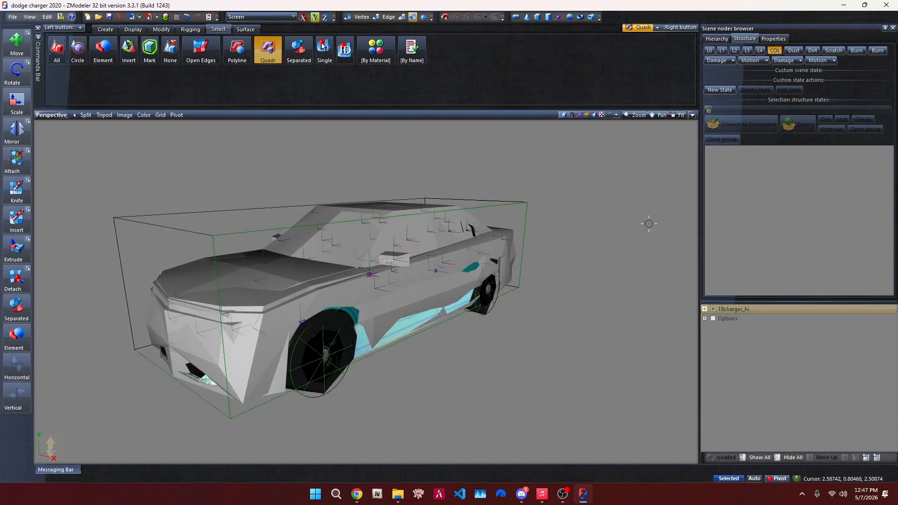
pyautogui.moveTo(647, 222); pyautogui.dragTo(328, 283, button='middle')
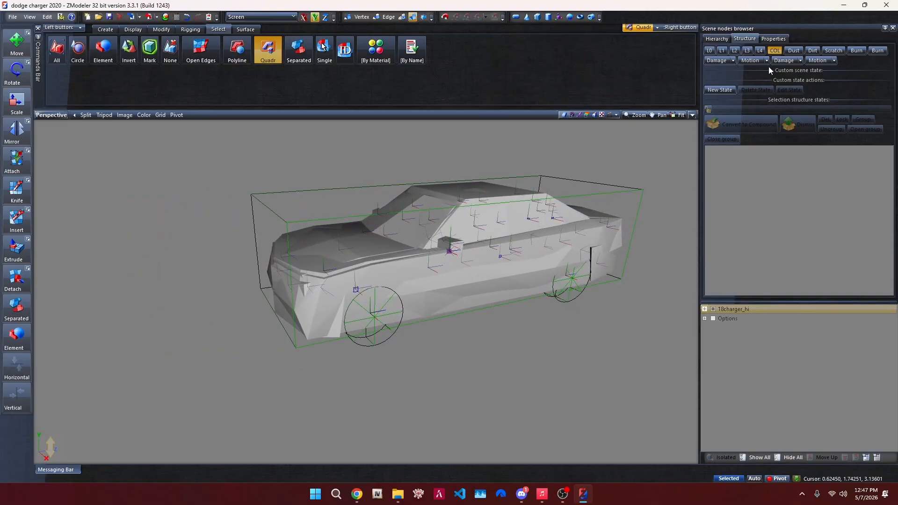
pyautogui.click(777, 54)
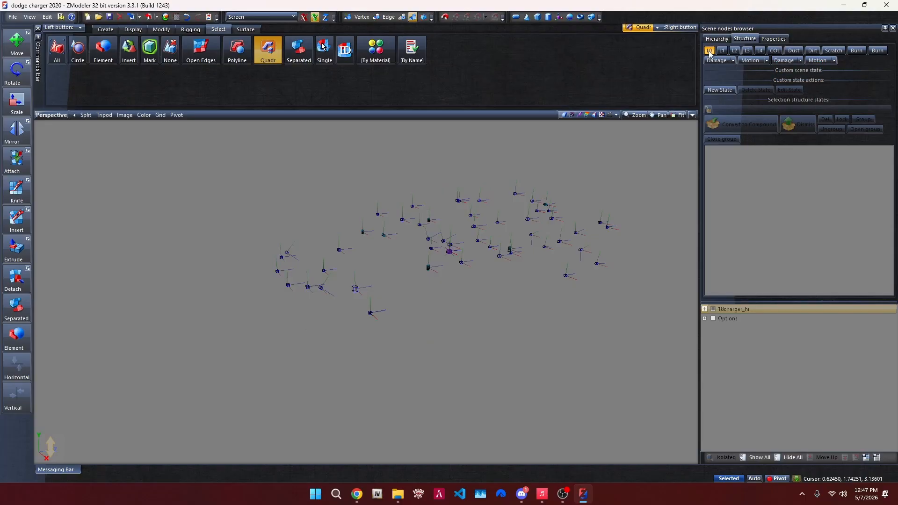
pyautogui.click(709, 51)
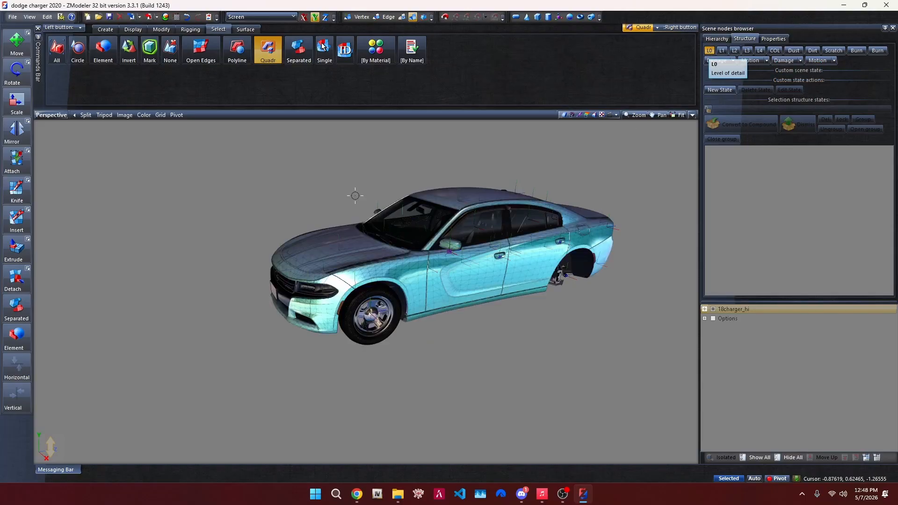
# Toggle the COL display on and off, switch to L1 and return to the L0 level of detail
pyautogui.click(775, 50)
pyautogui.click(775, 51)
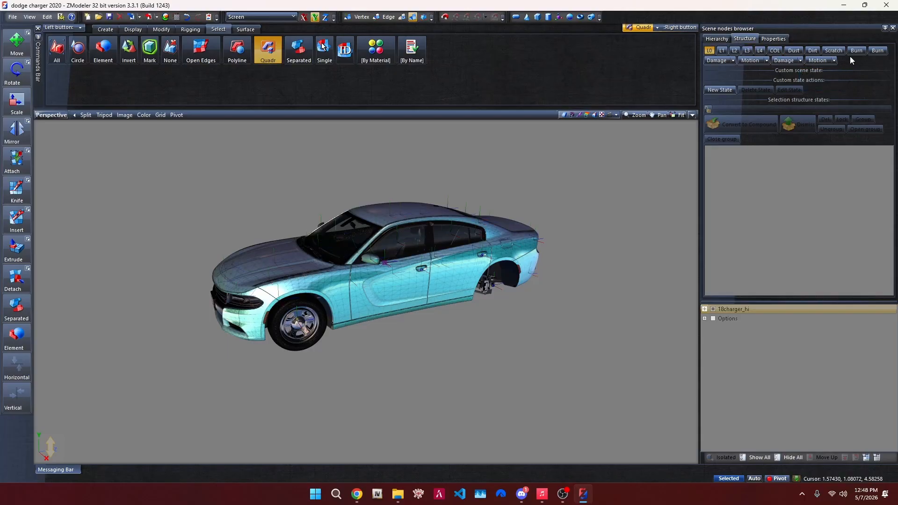
pyautogui.click(722, 52)
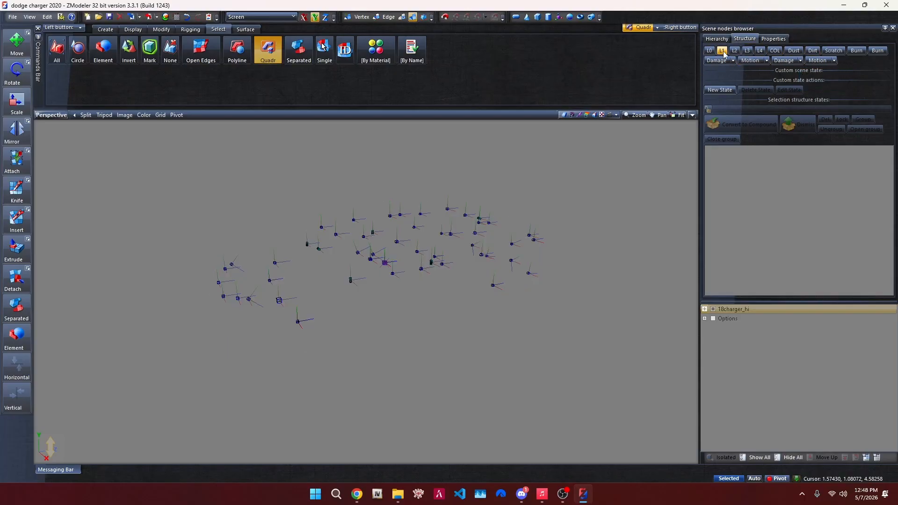
pyautogui.click(709, 50)
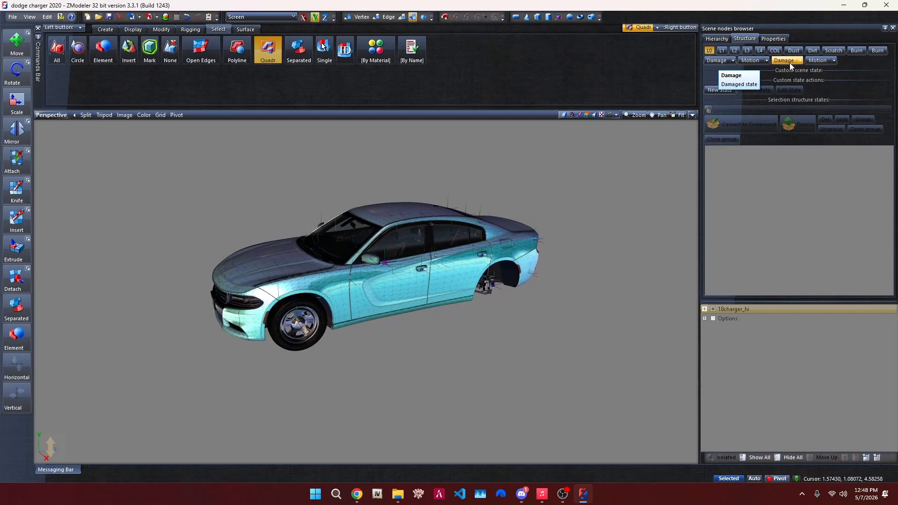
# Preview the Dust, Dirt, Scratch and Burn material effects on the L0 car model
pyautogui.click(794, 51)
pyautogui.click(812, 51)
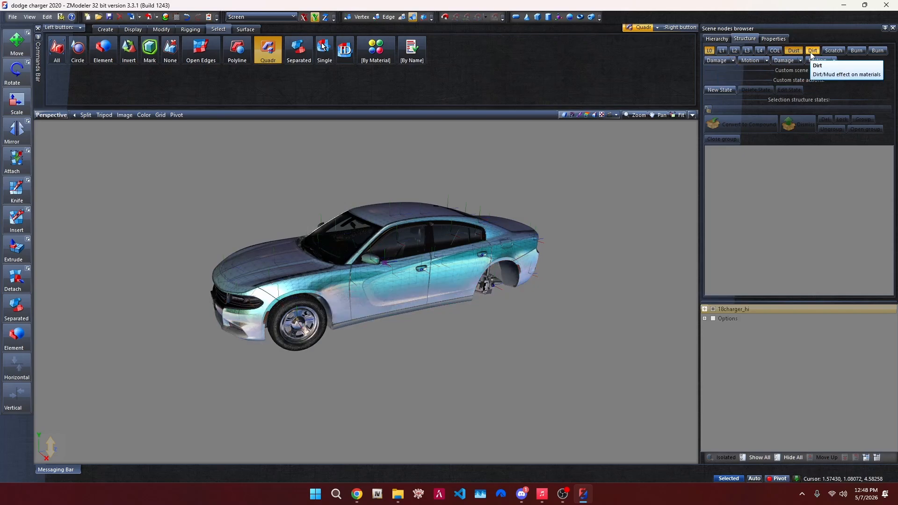
pyautogui.click(811, 52)
pyautogui.click(794, 51)
pyautogui.click(834, 52)
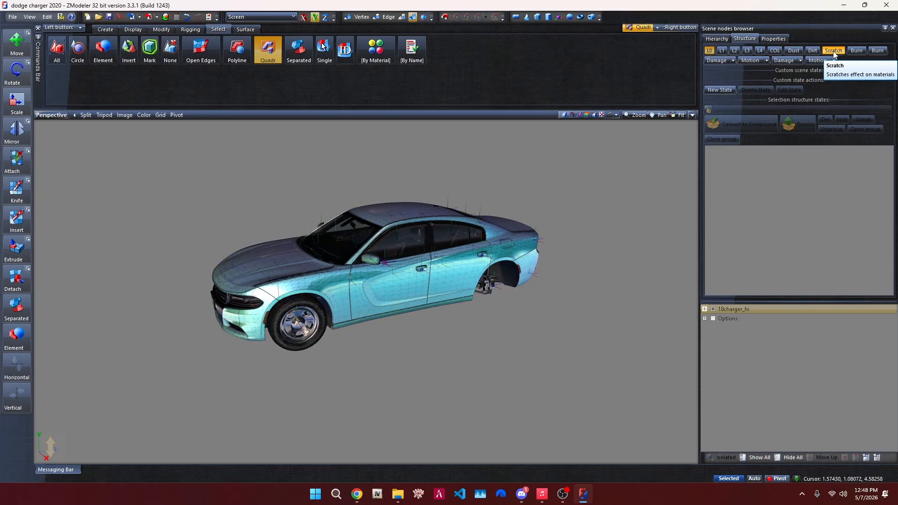
pyautogui.click(857, 51)
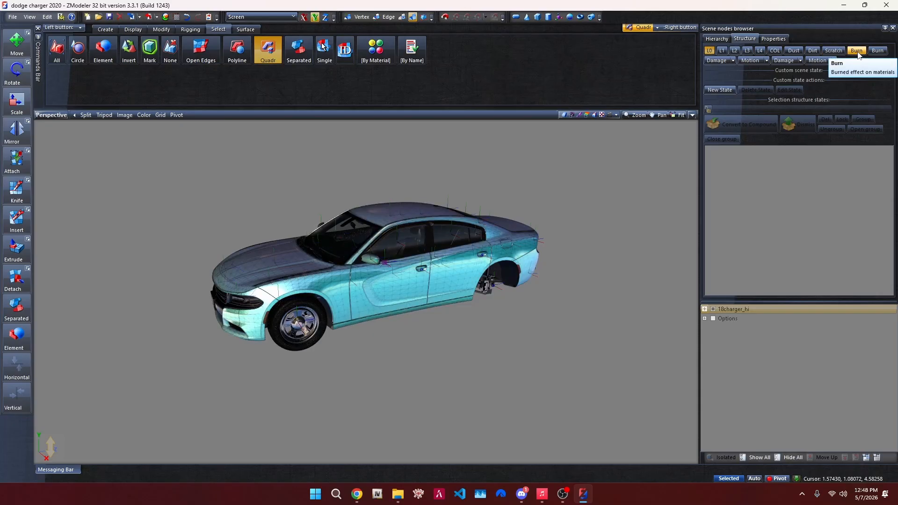
# Hide the L0 level to view only the dummy nodes, look over the File commands, and show L0 again
pyautogui.click(709, 50)
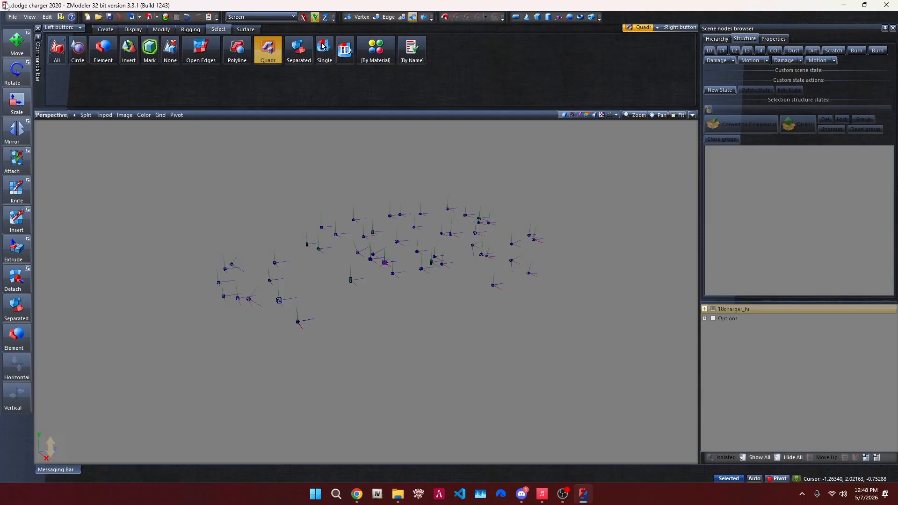
pyautogui.click(12, 17)
pyautogui.click(19, 46)
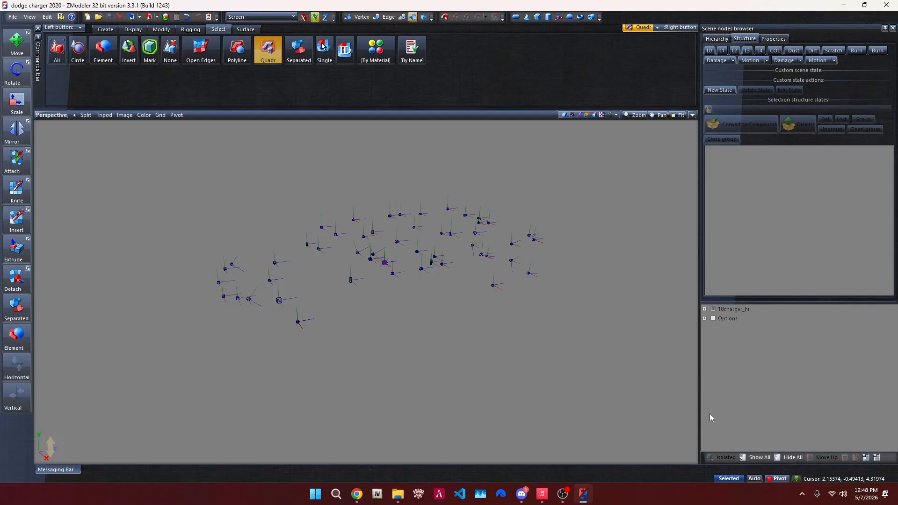
pyautogui.click(710, 50)
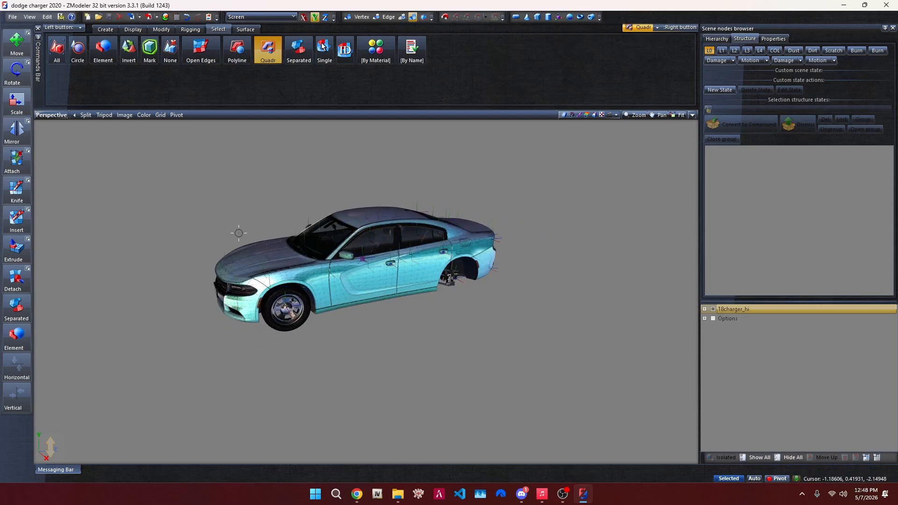